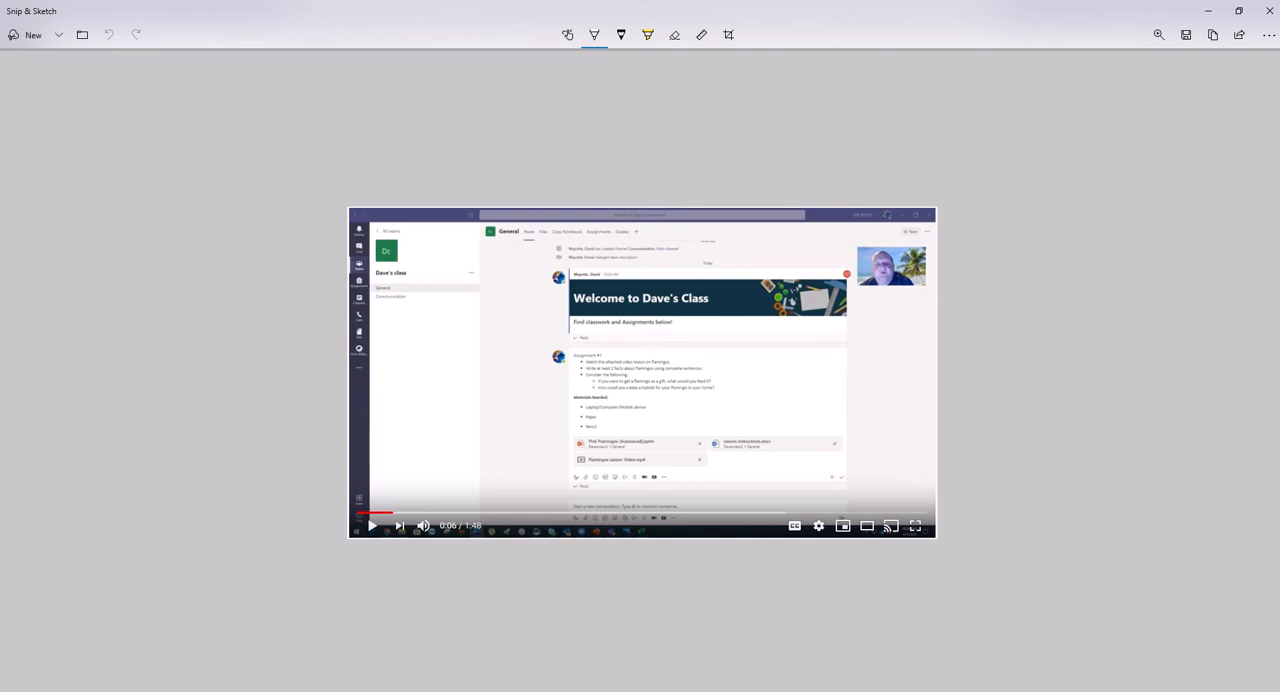
Step: Switch to Microsoft Teams and open the expanded formatting editor for a new conversation in the General channel
mouse_move(476, 691)
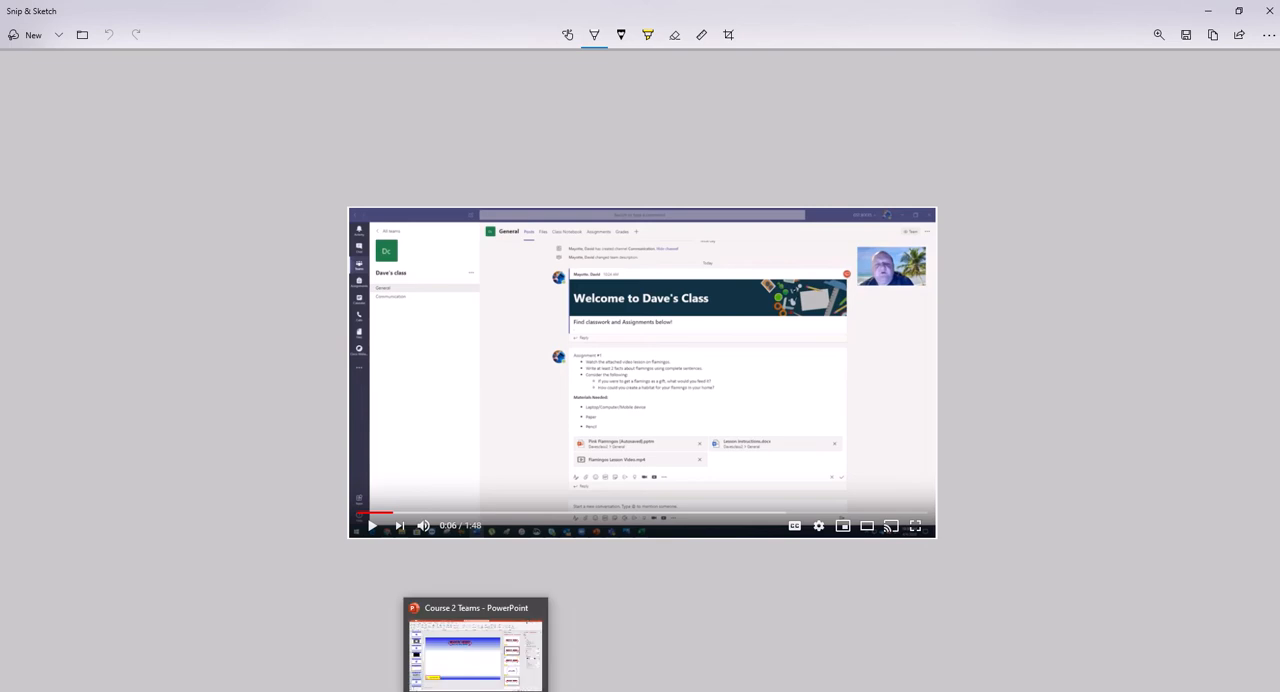
click(494, 691)
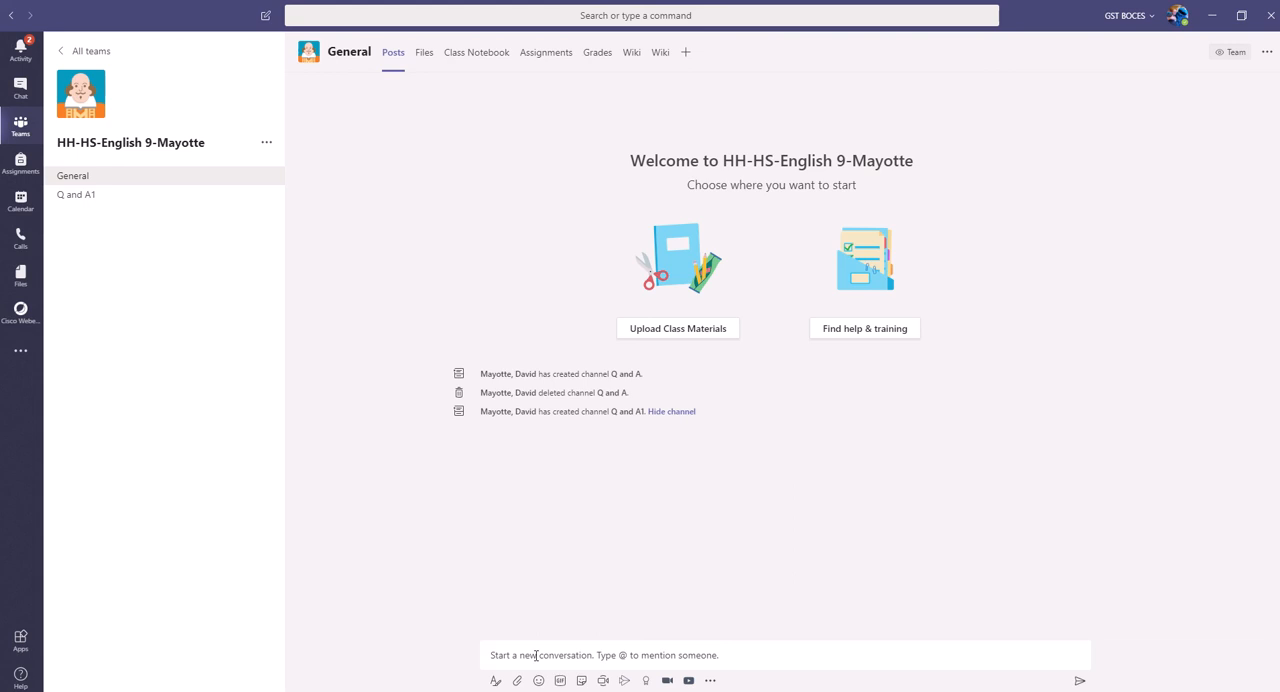
click(590, 655)
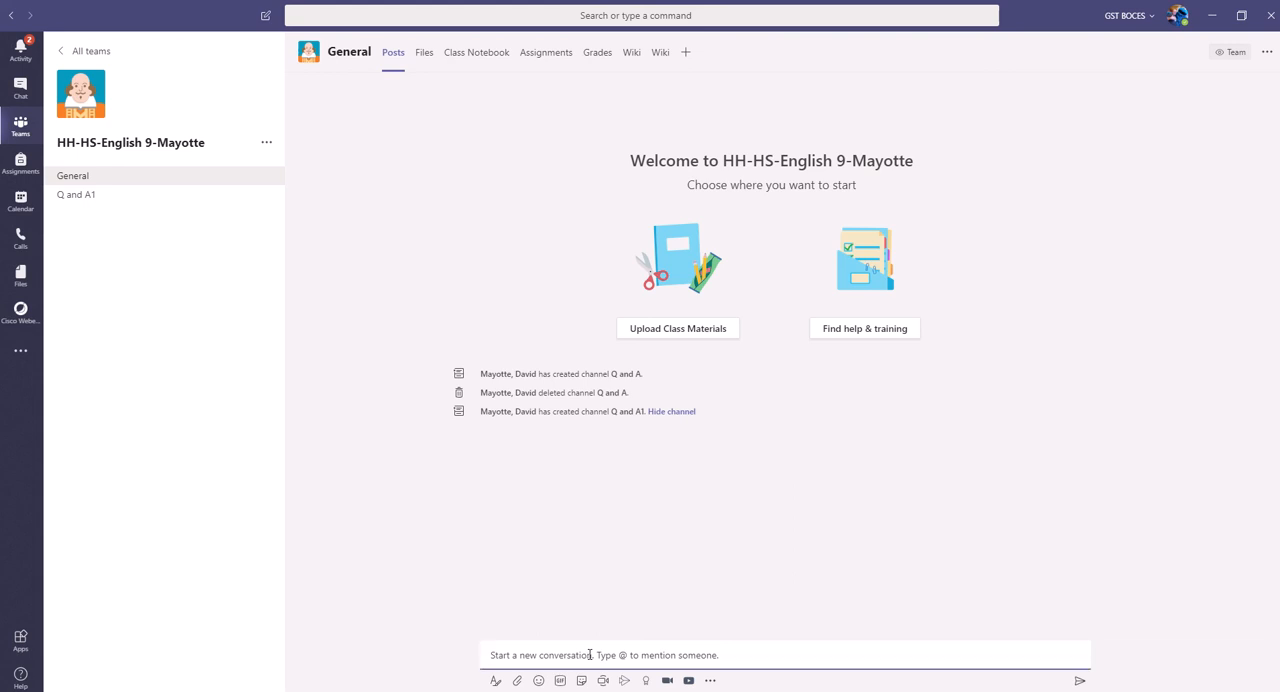
click(495, 680)
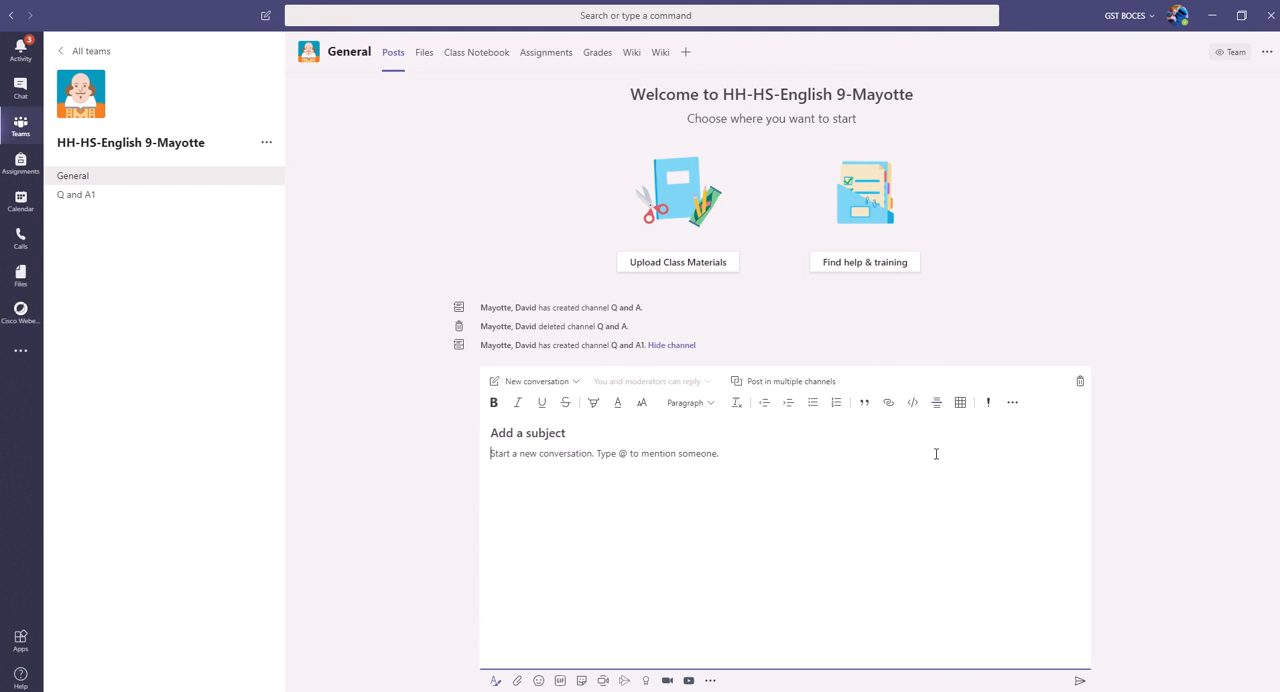
click(1012, 403)
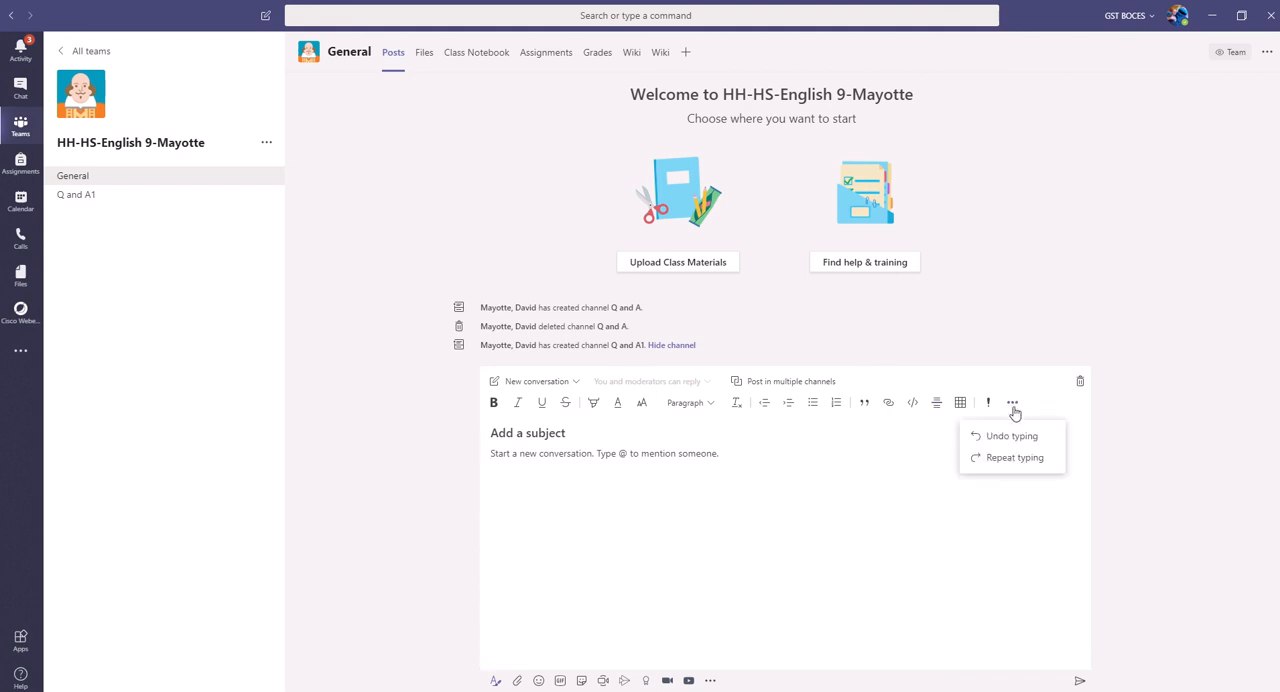
click(796, 519)
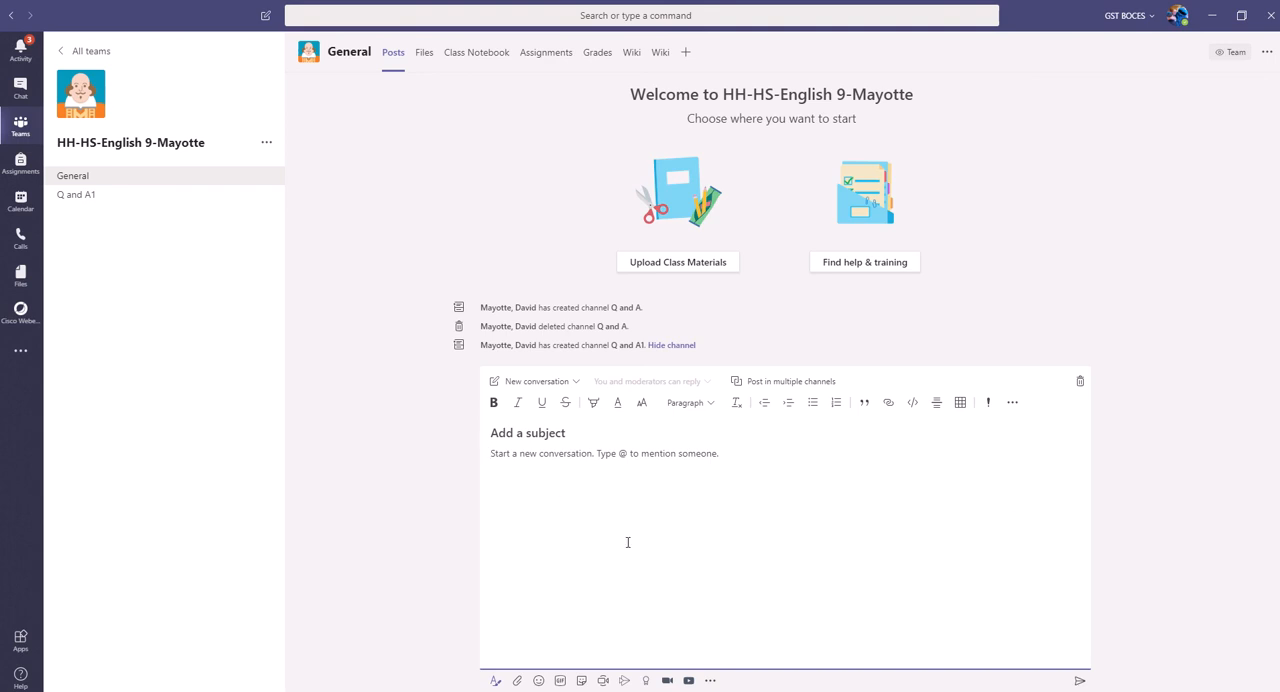
Step: Make the post an announcement and give its headline the dark teal school-supplies illustration from the General category as background
click(577, 385)
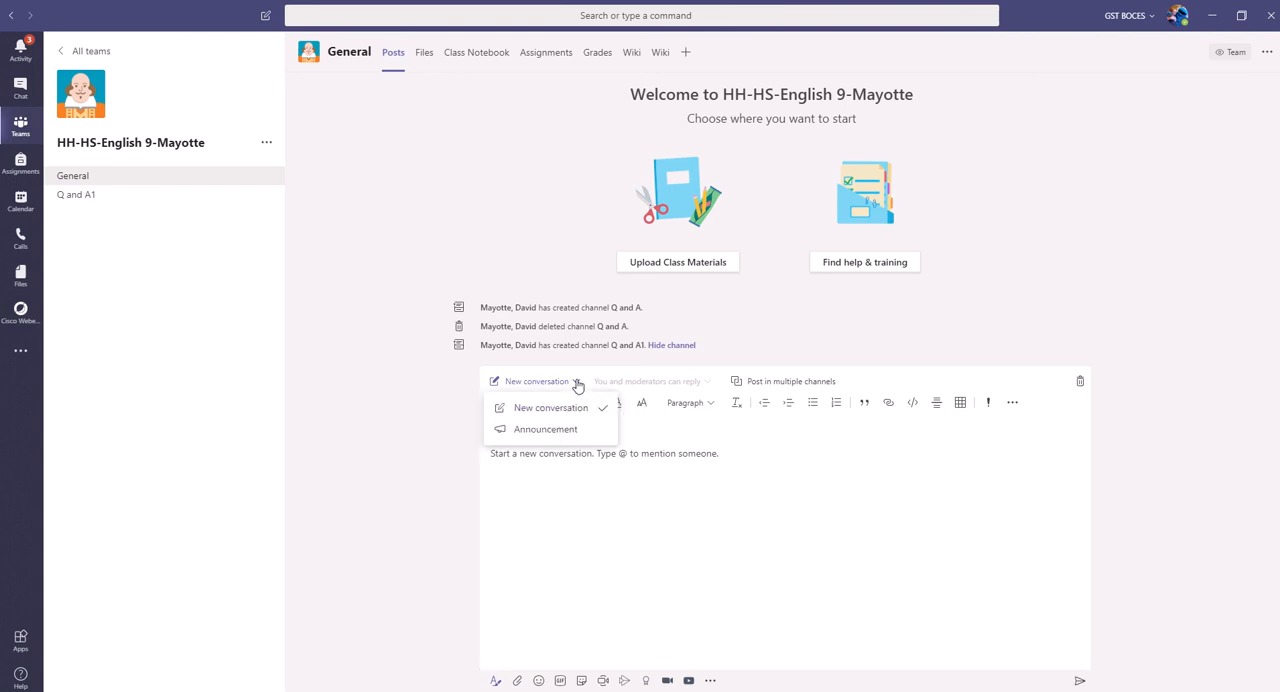
click(559, 432)
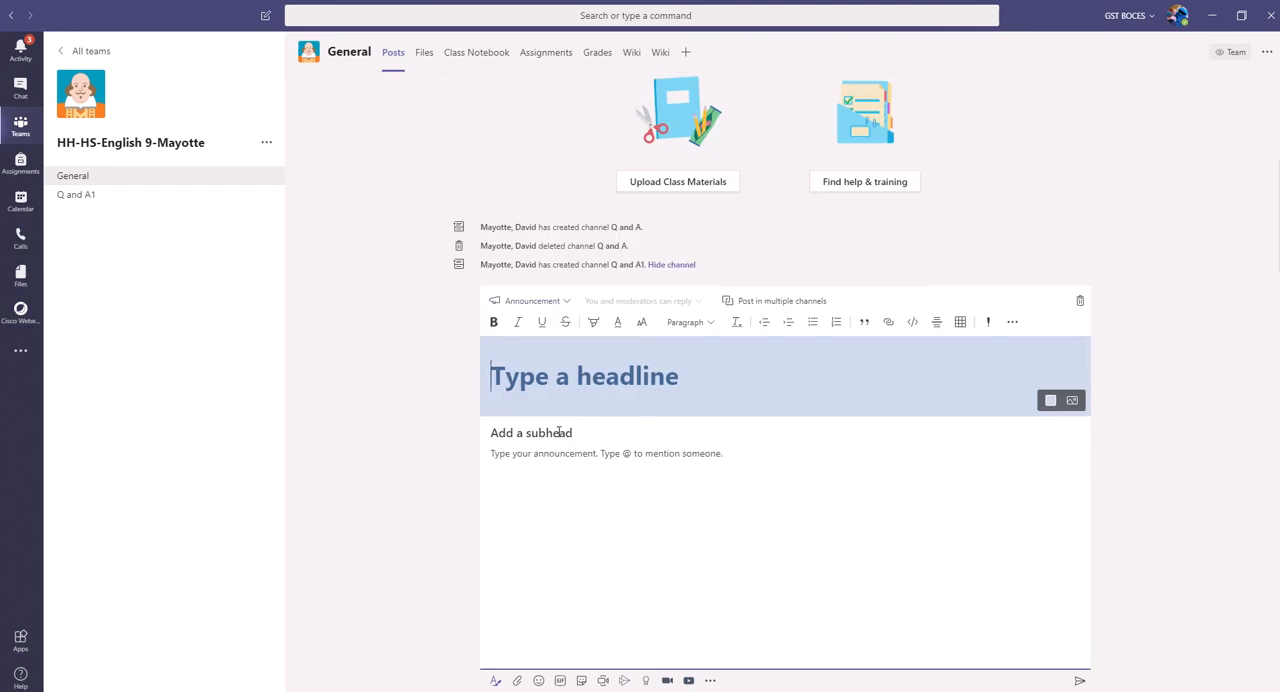
click(1076, 407)
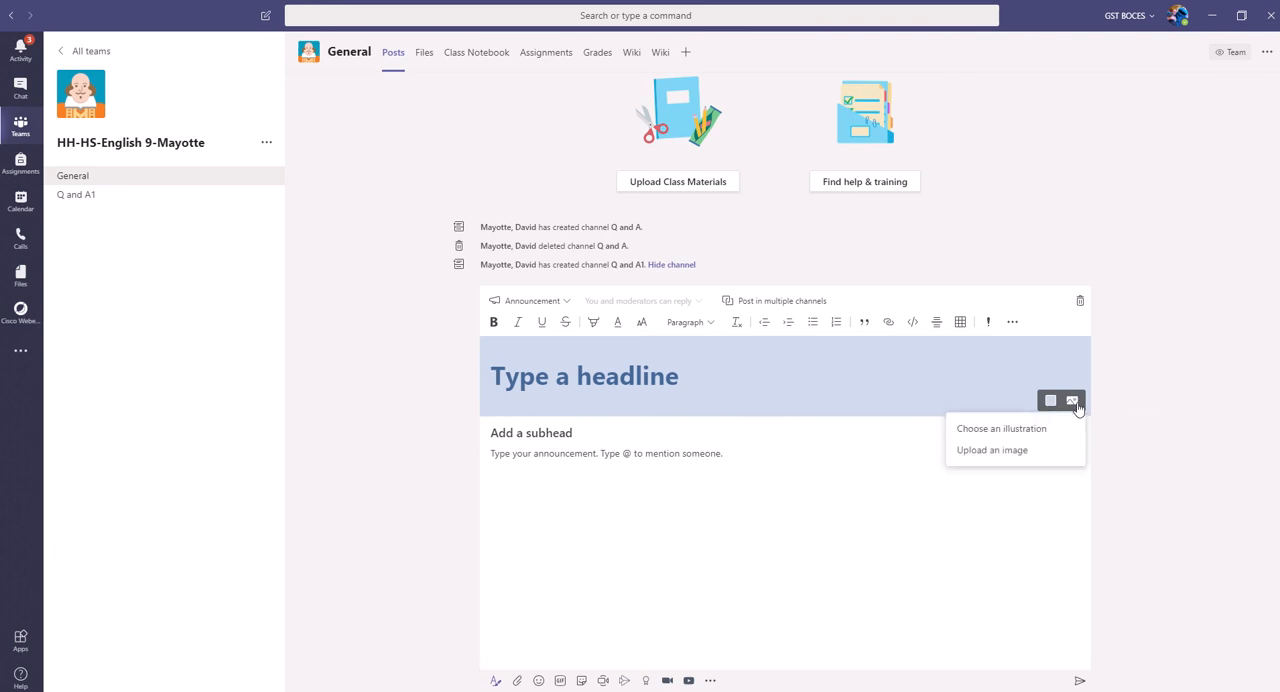
click(995, 430)
scroll(711, 351, down, 1)
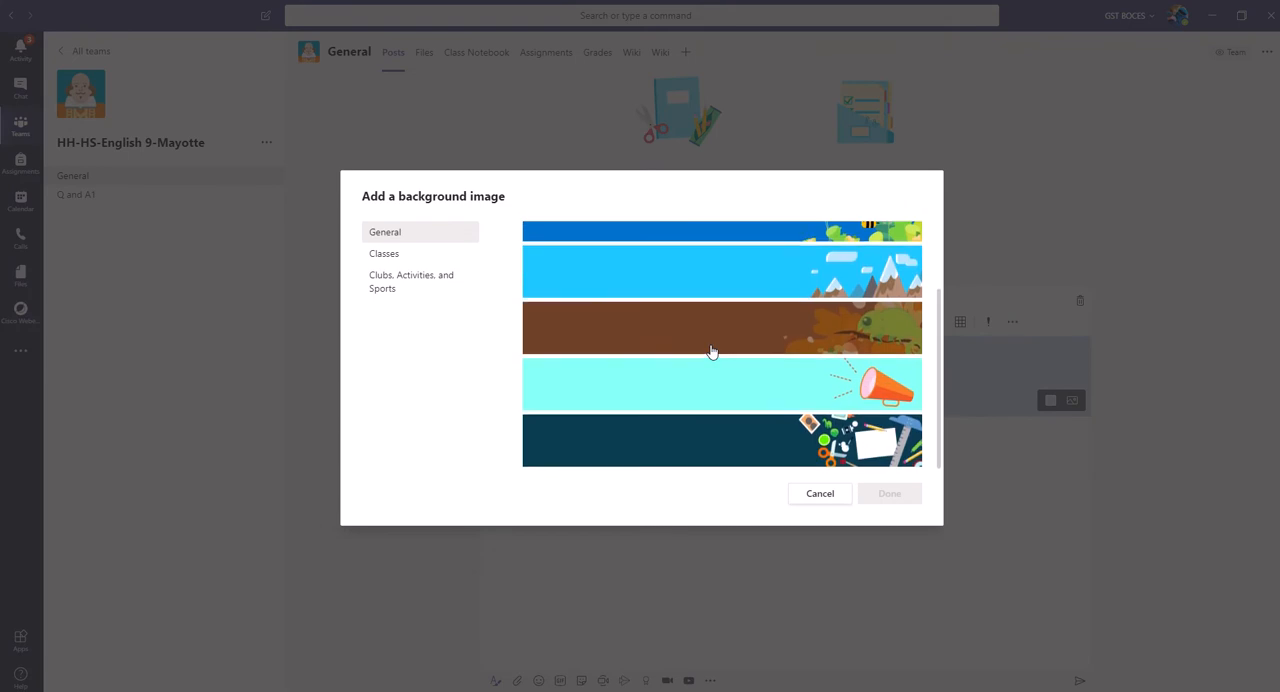
scroll(717, 383, up, 1)
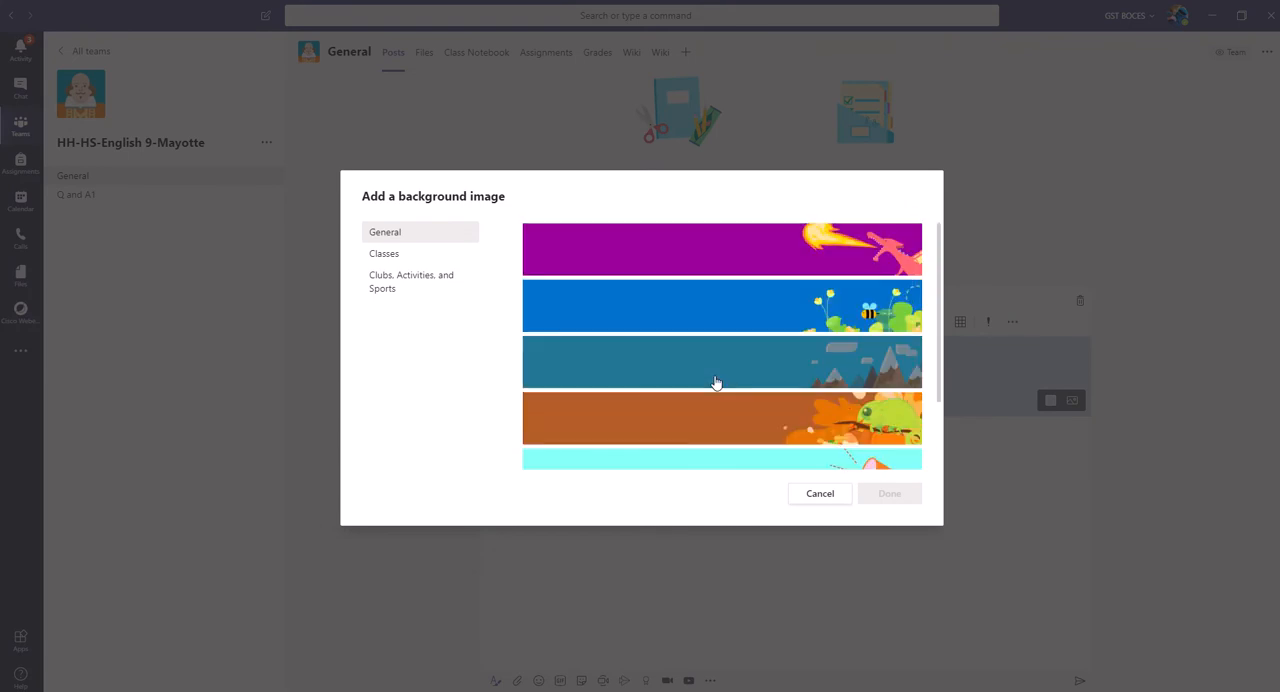
scroll(733, 365, down, 1)
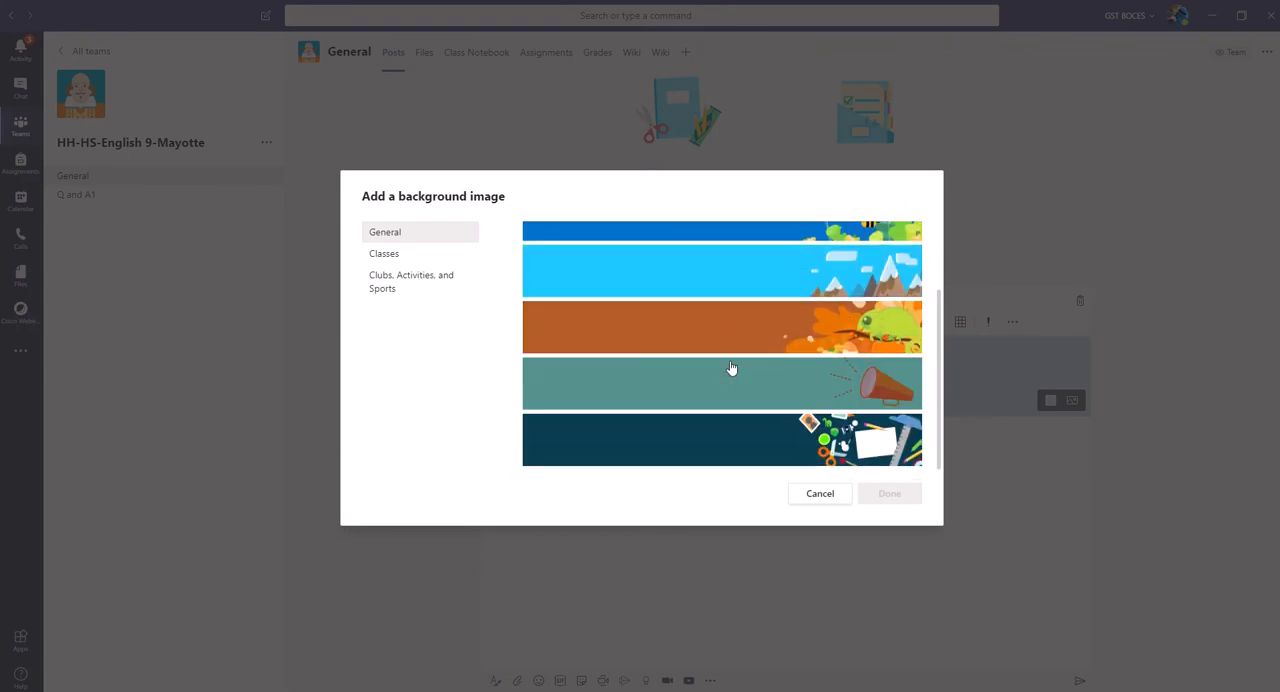
click(735, 445)
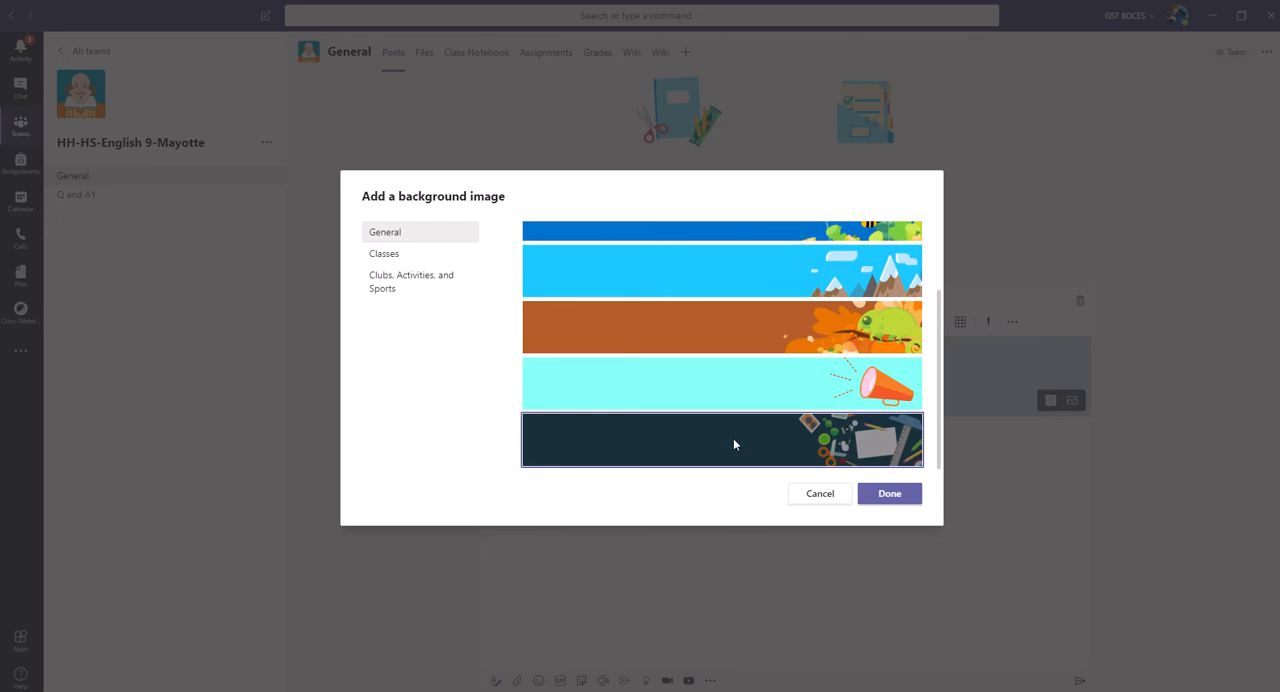
click(889, 493)
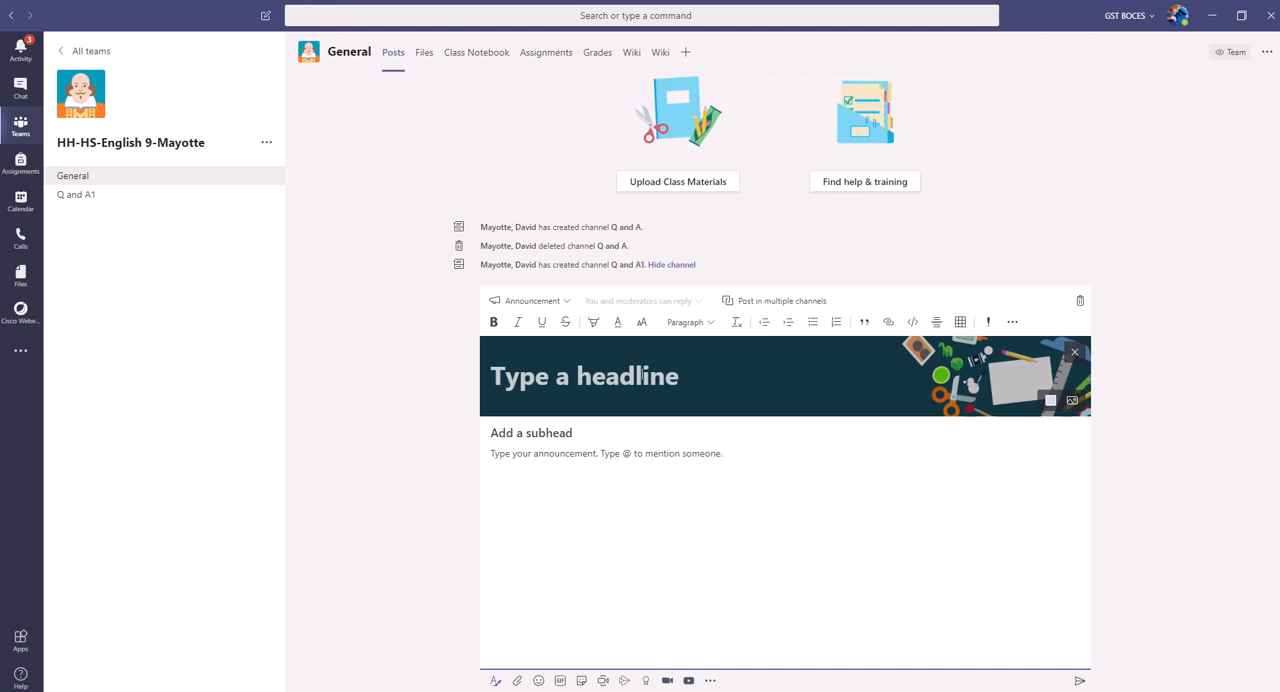
Step: Enter the announcement headline "Welcome to English 9"
text(Wel)
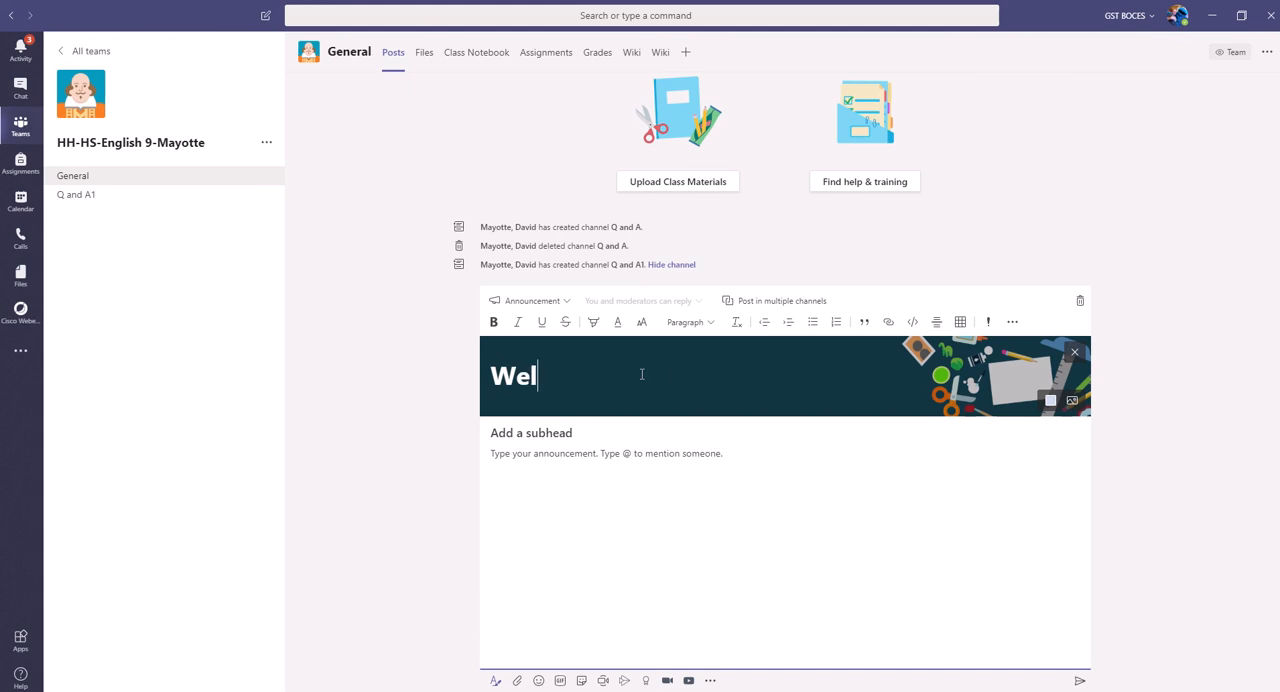
text(come to )
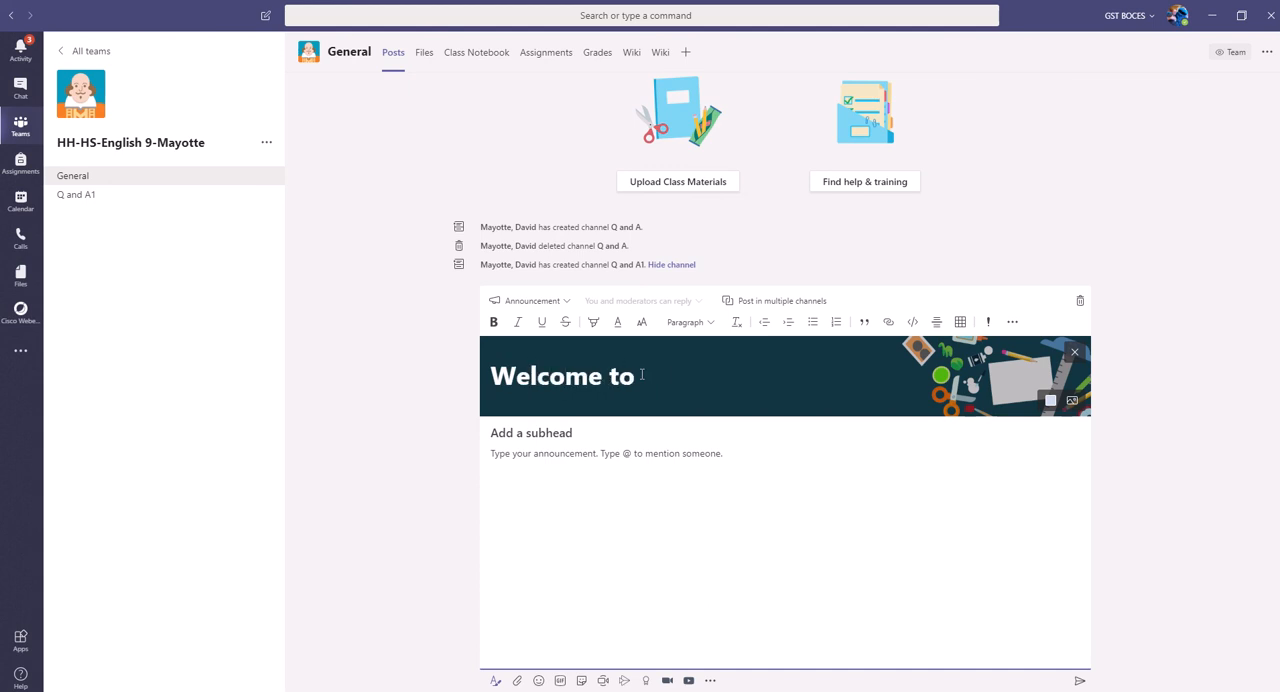
text(Engli)
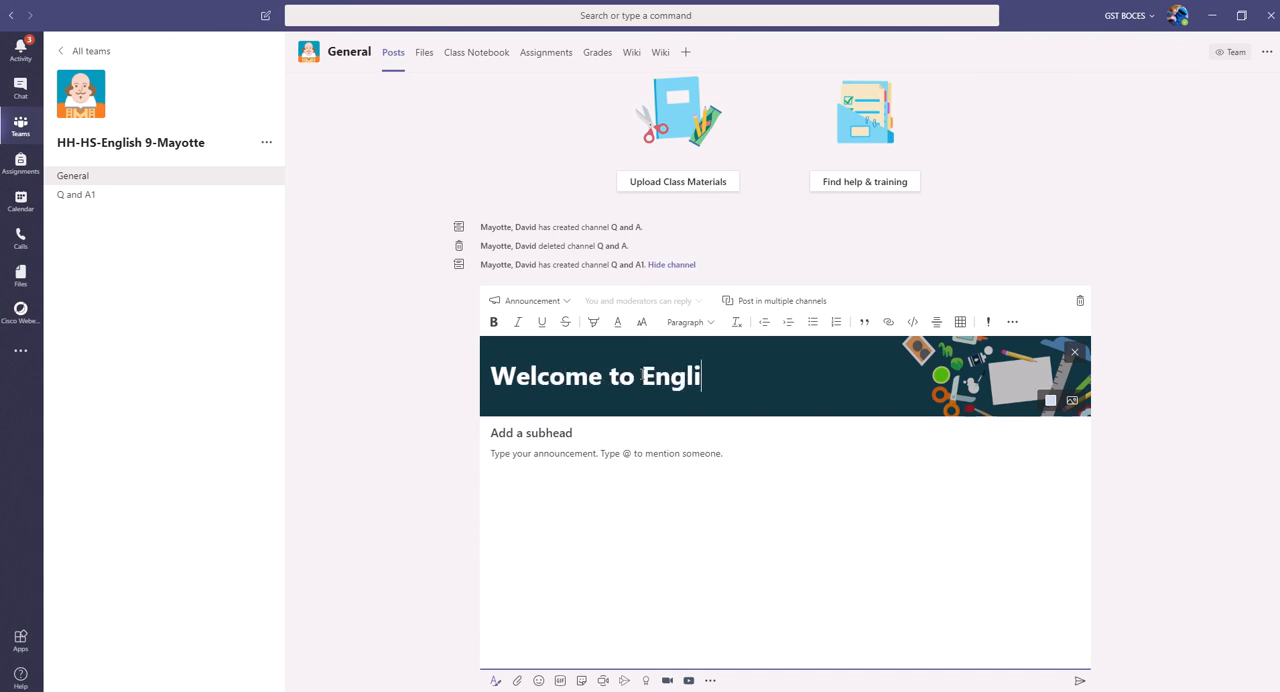
text(sh 9)
Step: Discard the announcement draft and open the expanded formatting editor for a fresh conversation post
click(1079, 303)
click(1080, 302)
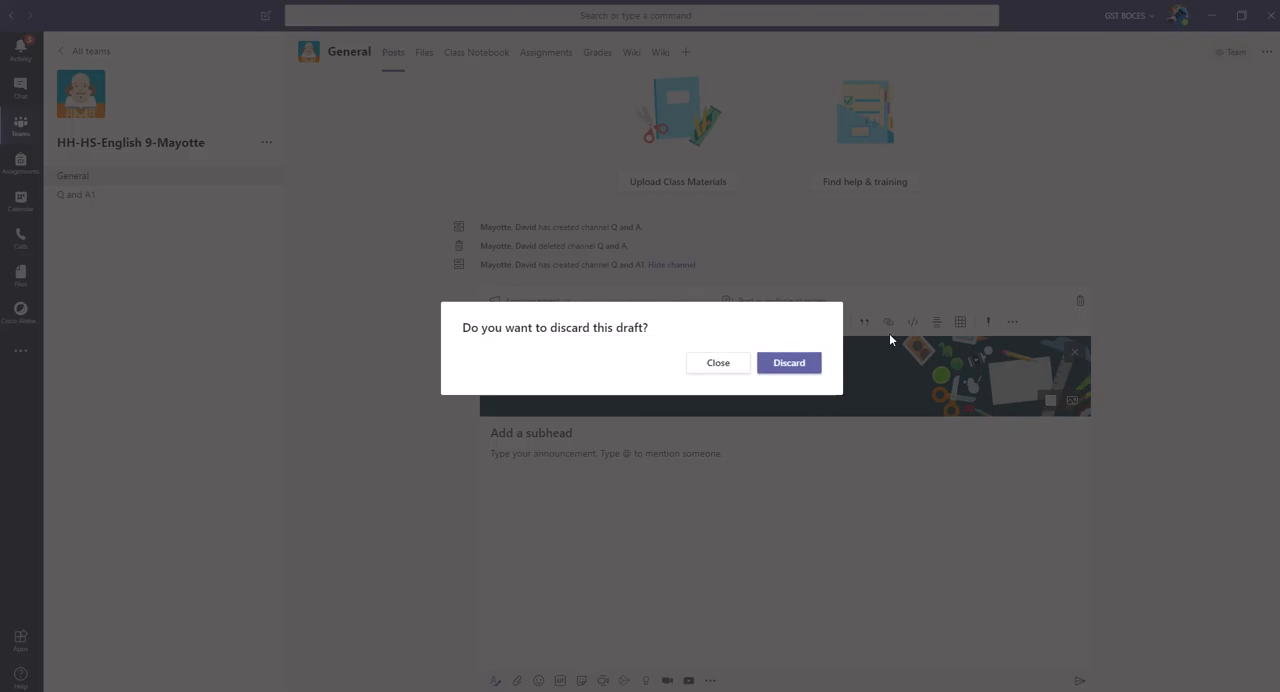
click(782, 366)
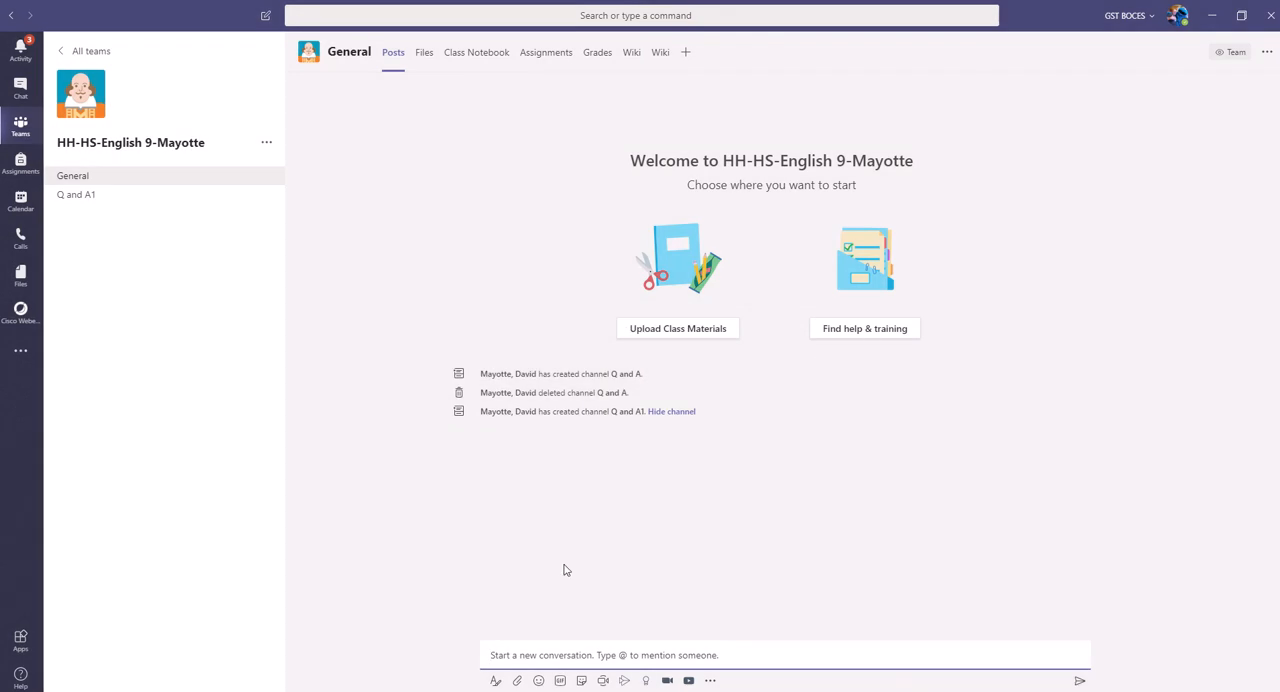
click(495, 680)
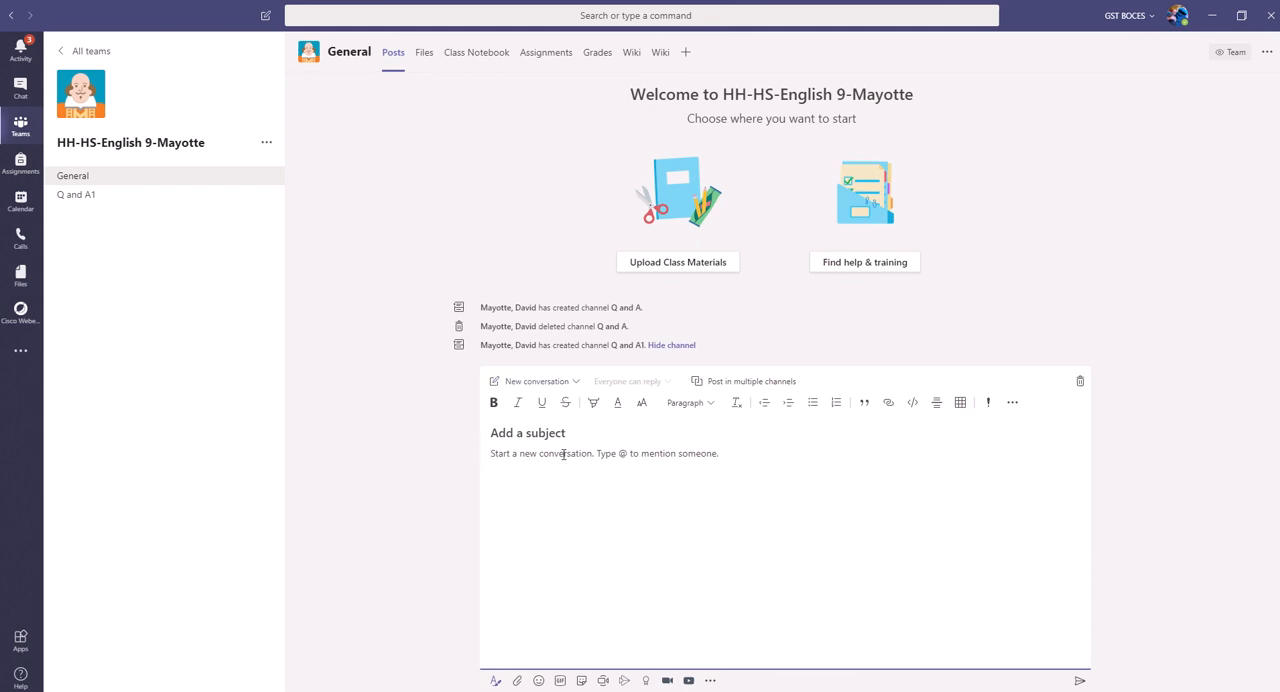
Step: Look through the recent files available for attaching to the post, then close the list without attaching one
click(518, 682)
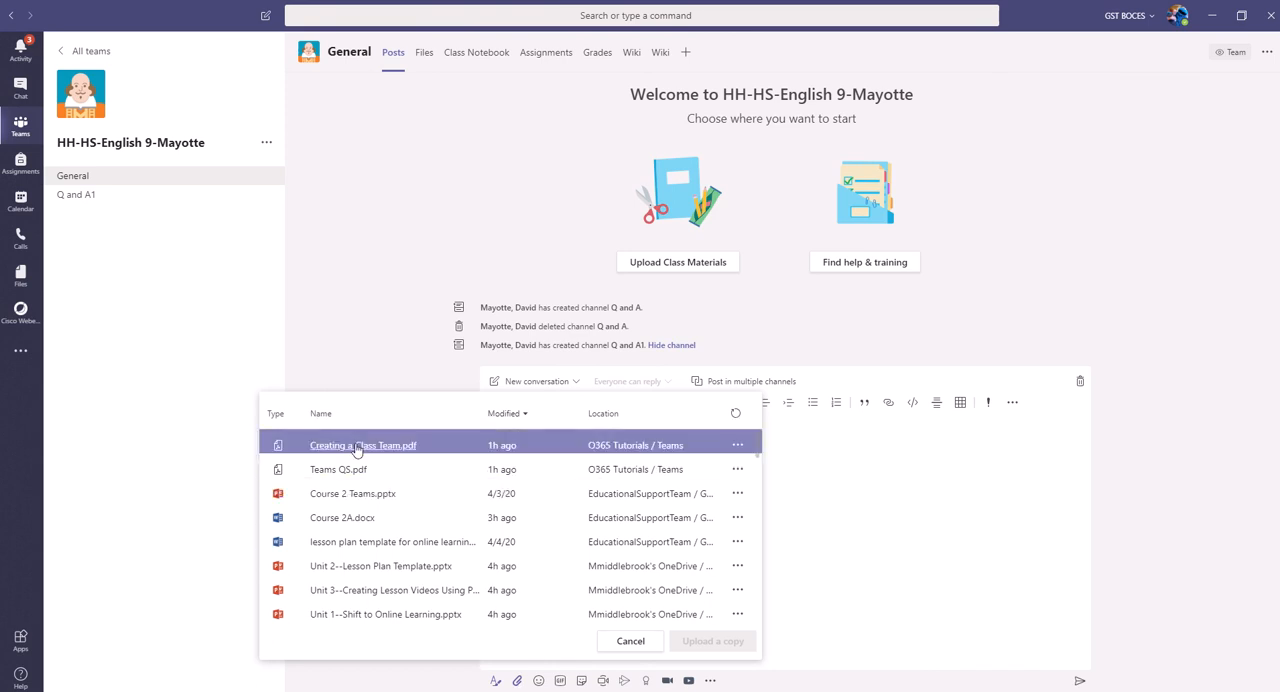
scroll(357, 450, down, 2)
scroll(357, 450, up, 3)
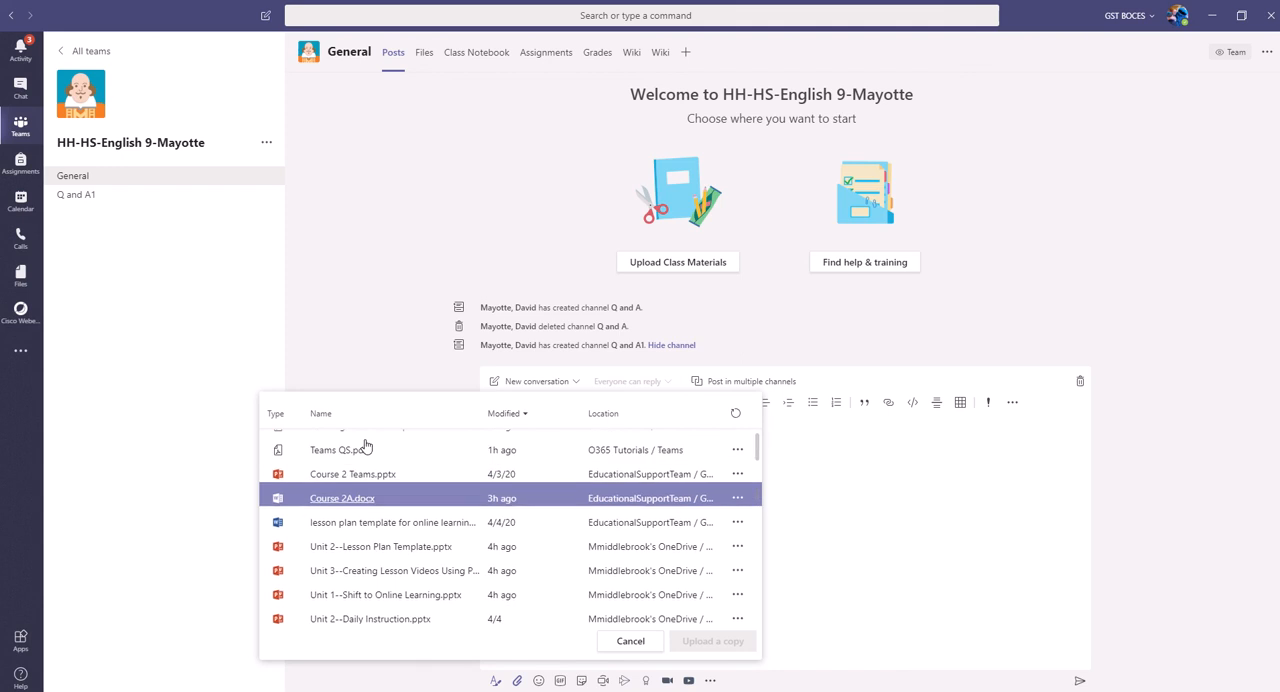
scroll(365, 445, down, 1)
scroll(365, 445, down, 6)
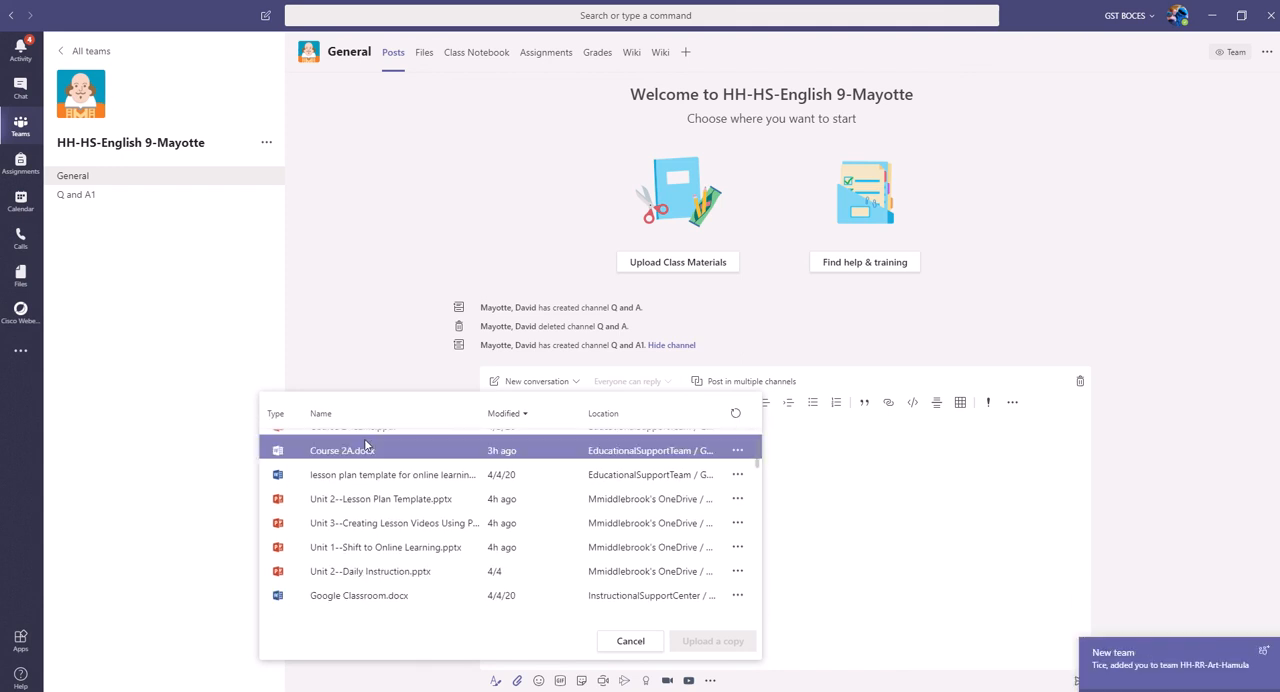
scroll(365, 445, down, 3)
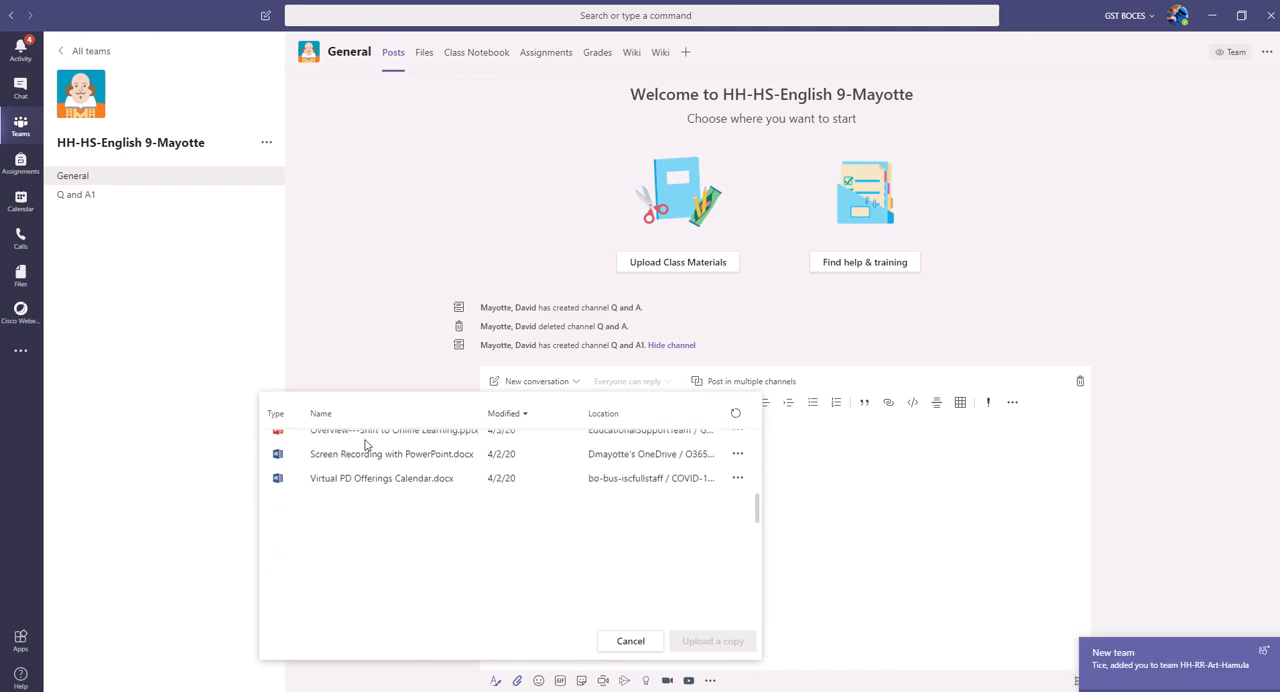
scroll(365, 445, down, 2)
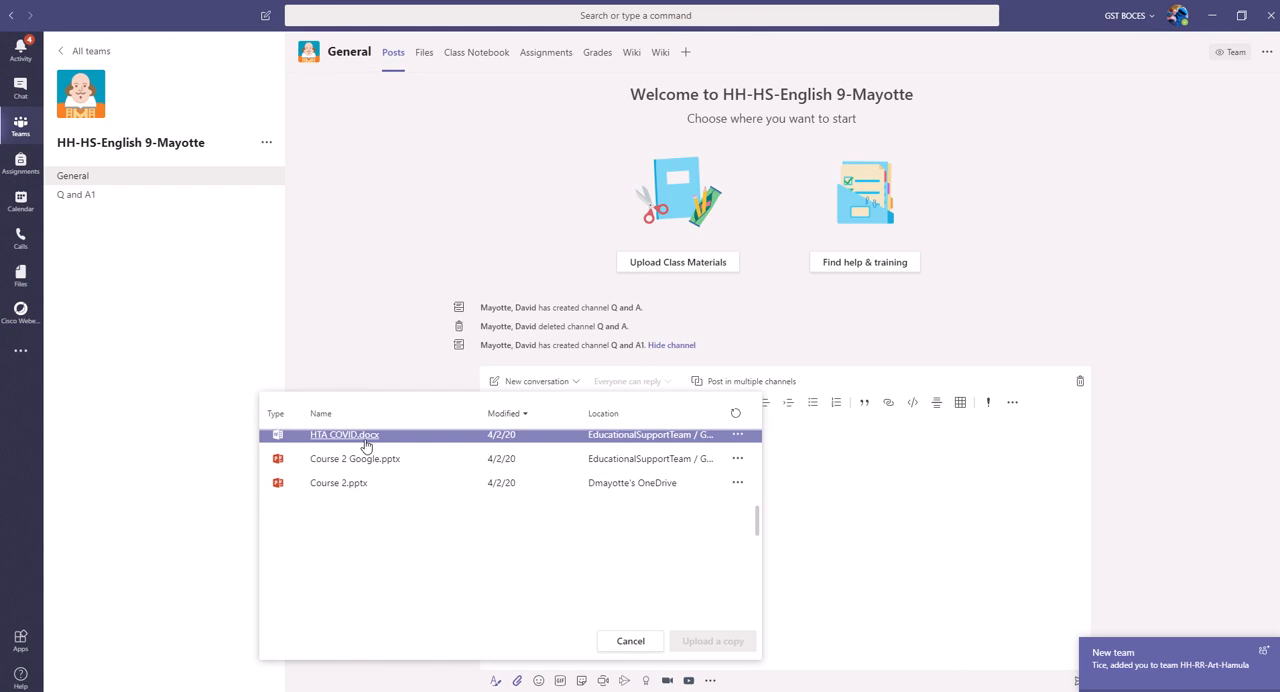
scroll(365, 445, up, 10)
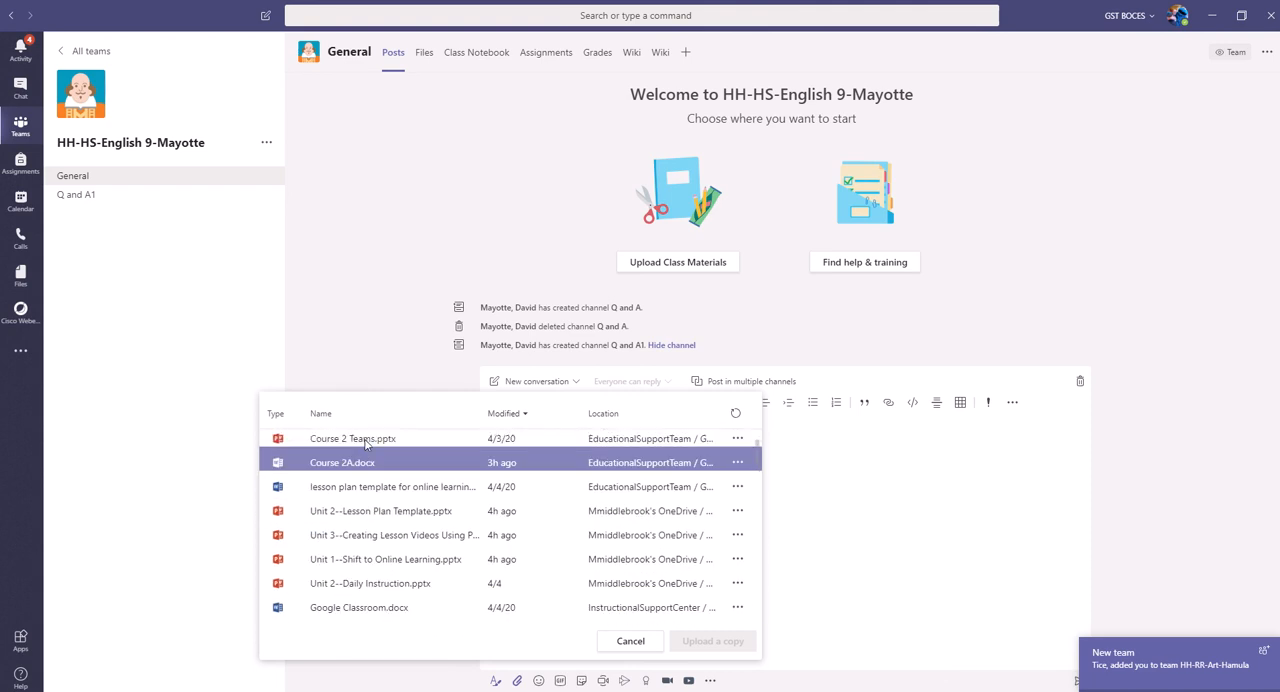
scroll(365, 445, up, 2)
mouse_move(605, 35)
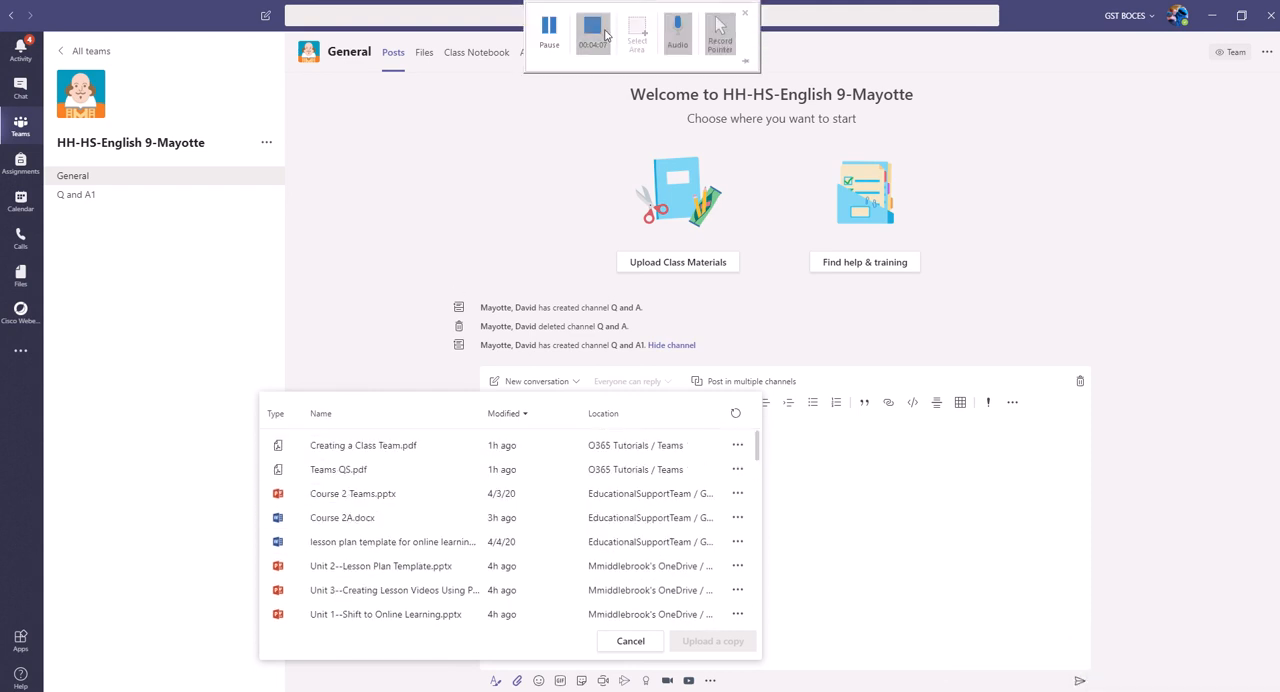
click(549, 30)
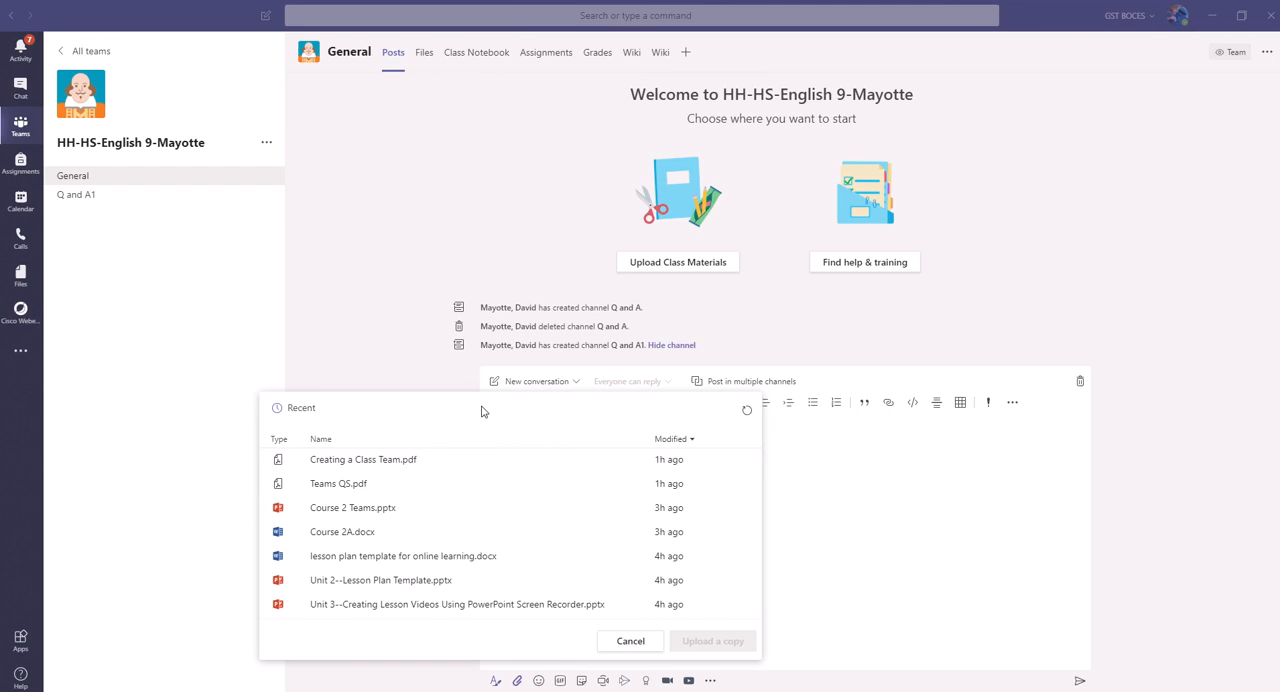
click(620, 641)
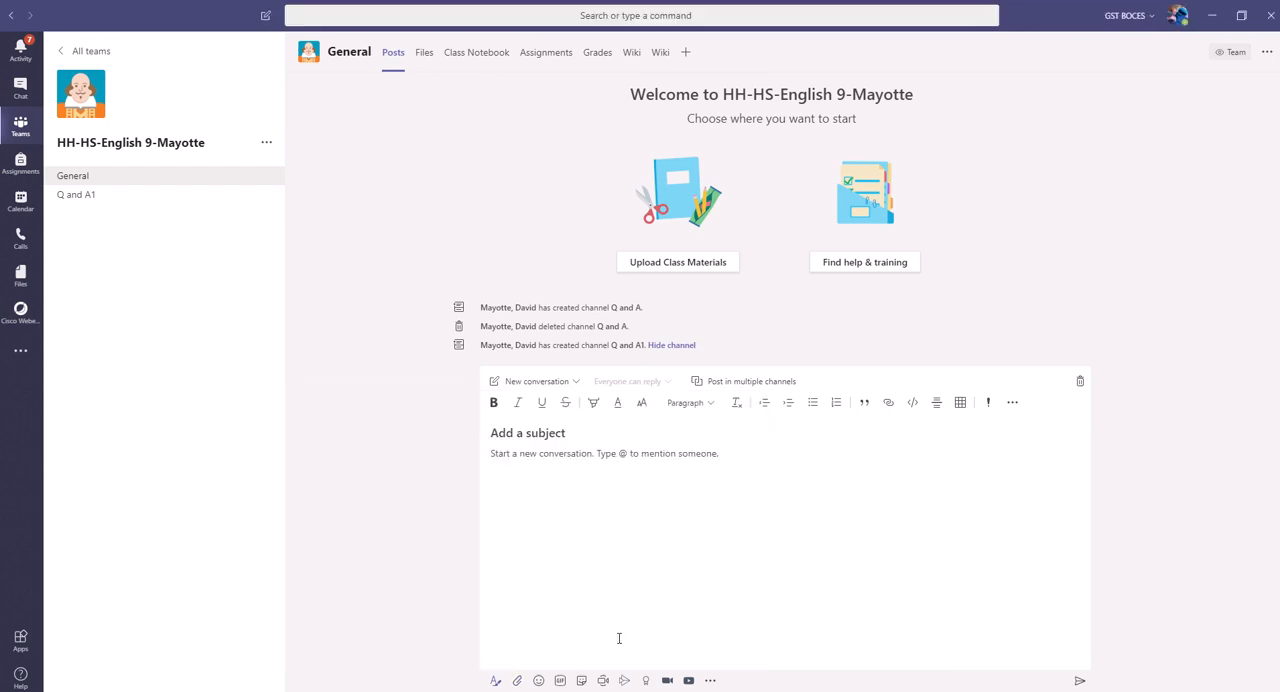
Step: Start attaching files from the computer to the post and open the "class materials" folder on the Desktop
click(519, 682)
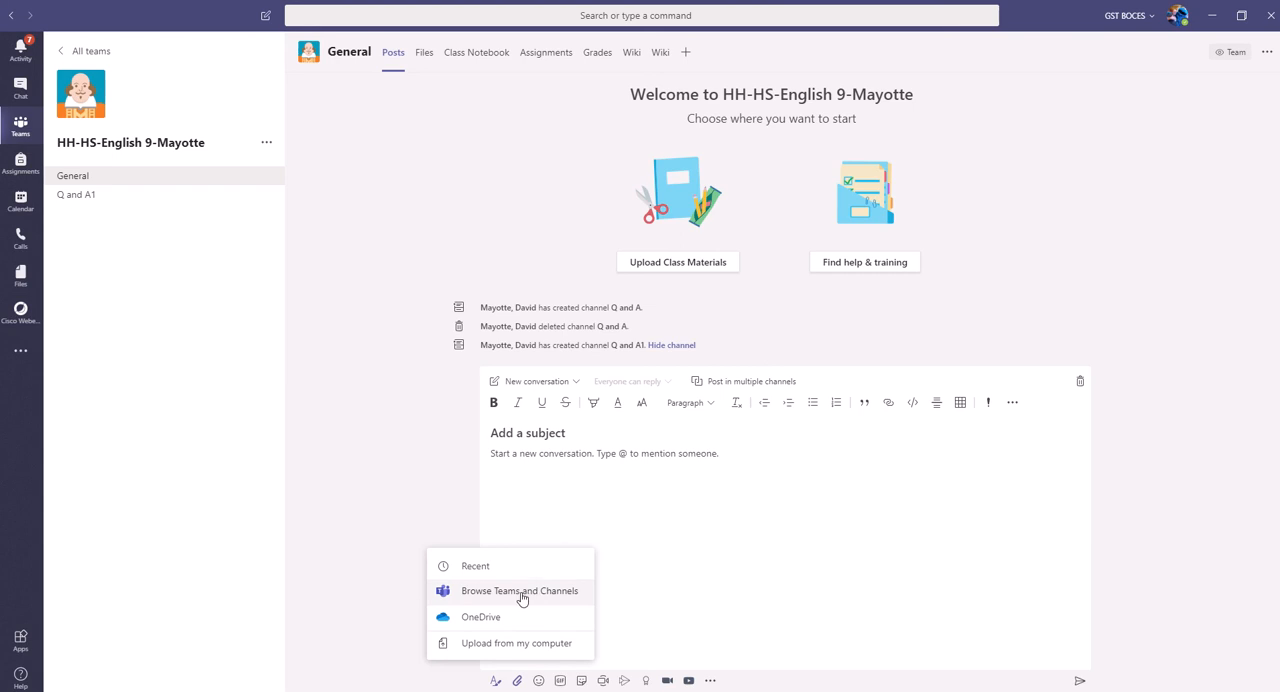
click(507, 652)
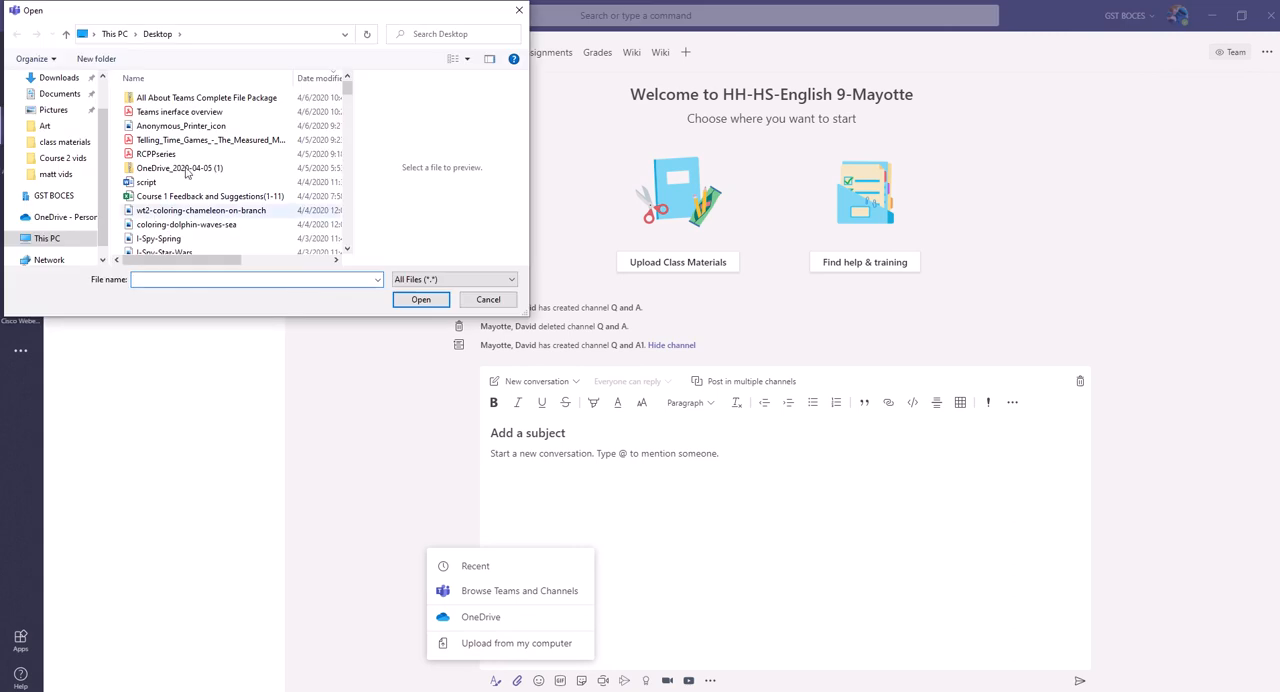
scroll(162, 168, down, 8)
scroll(160, 170, down, 10)
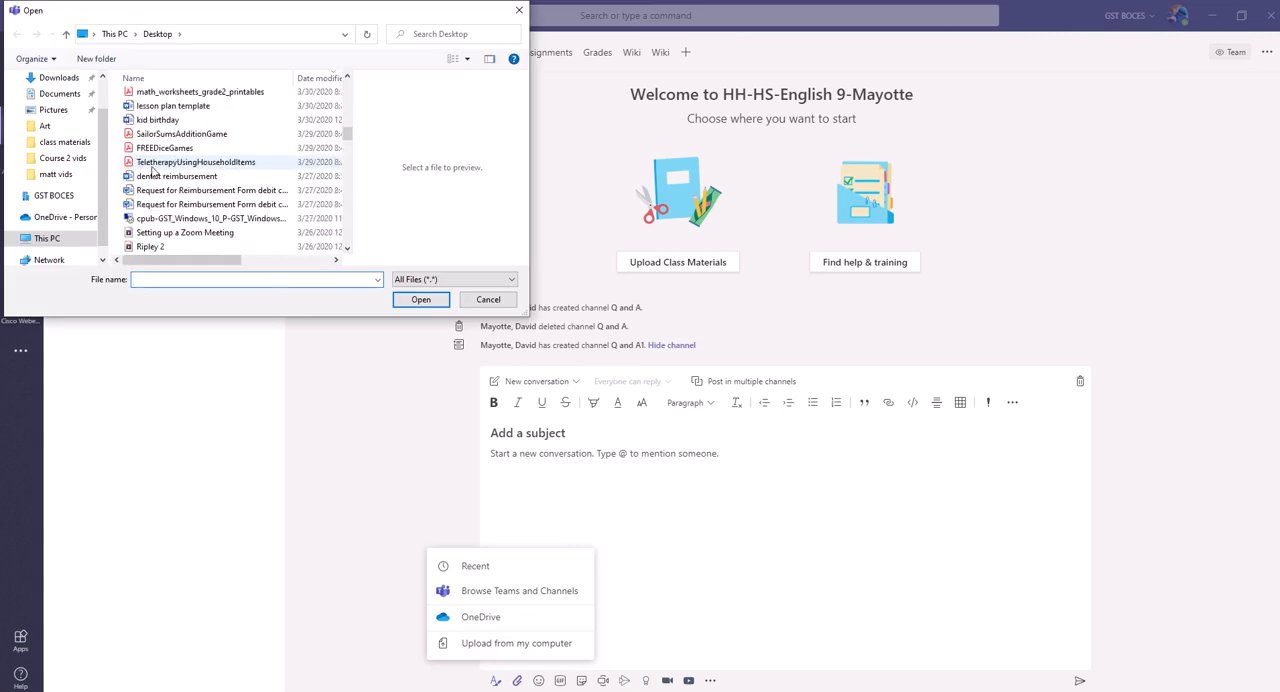
scroll(155, 175, up, 10)
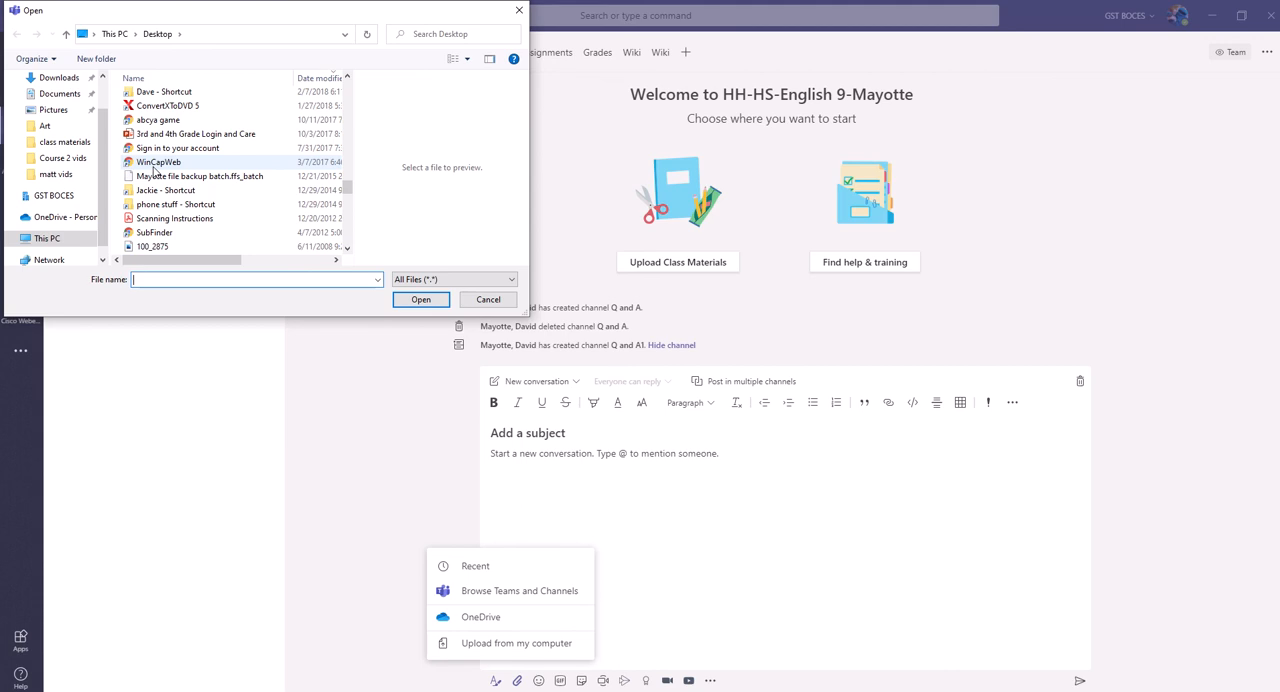
scroll(163, 178, up, 8)
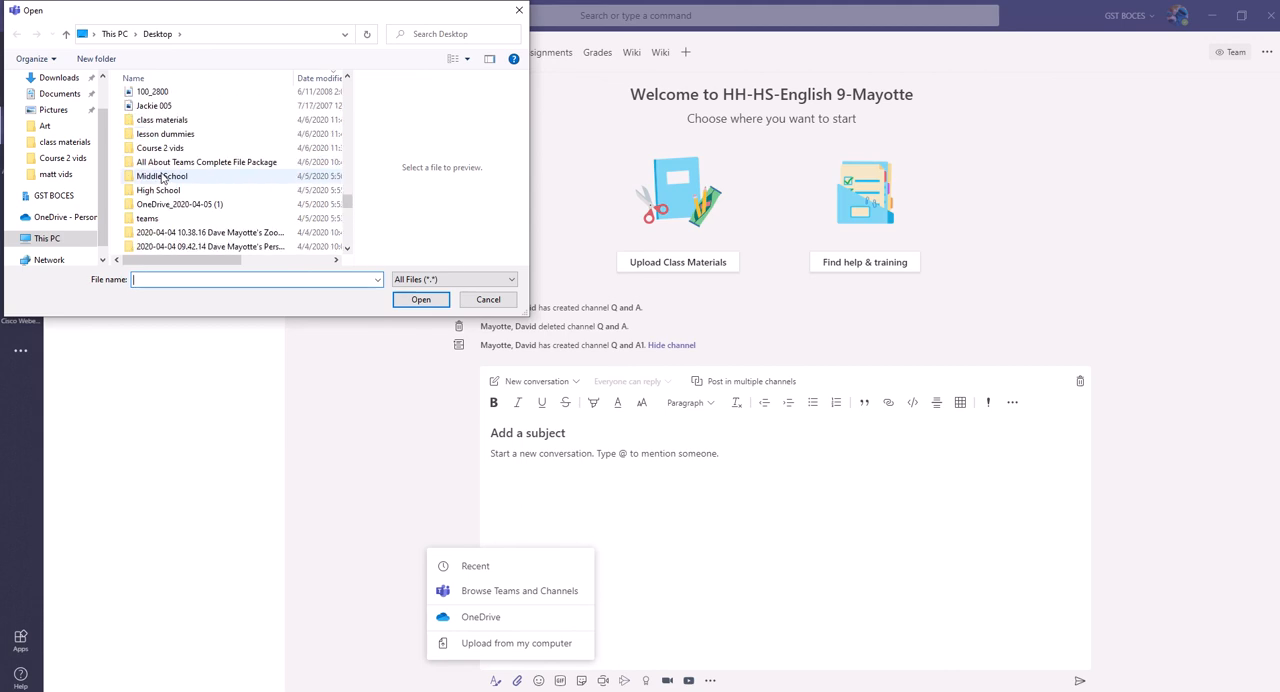
double_click(172, 120)
Step: Attach Lesson instructions, lesson plan template for online learning sample and Pink Flamingos to the post, uploading them to the General channel location
click(172, 115)
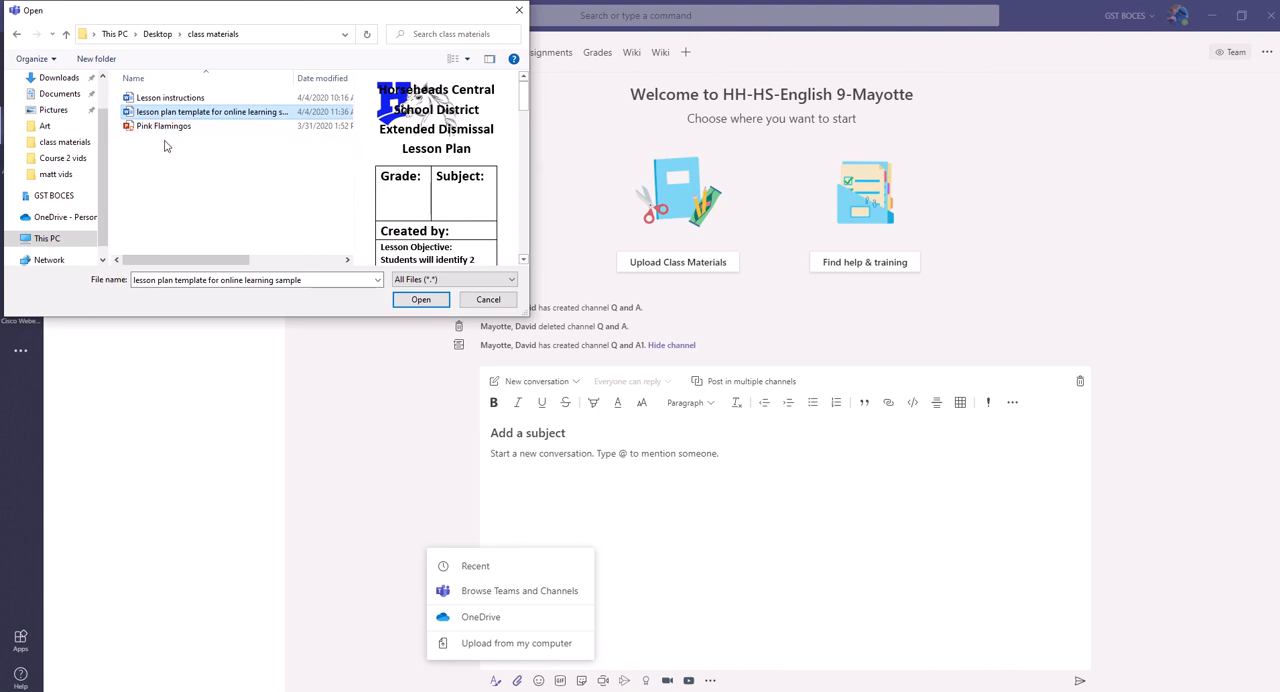
ctrl+click(164, 126)
ctrl+click(164, 97)
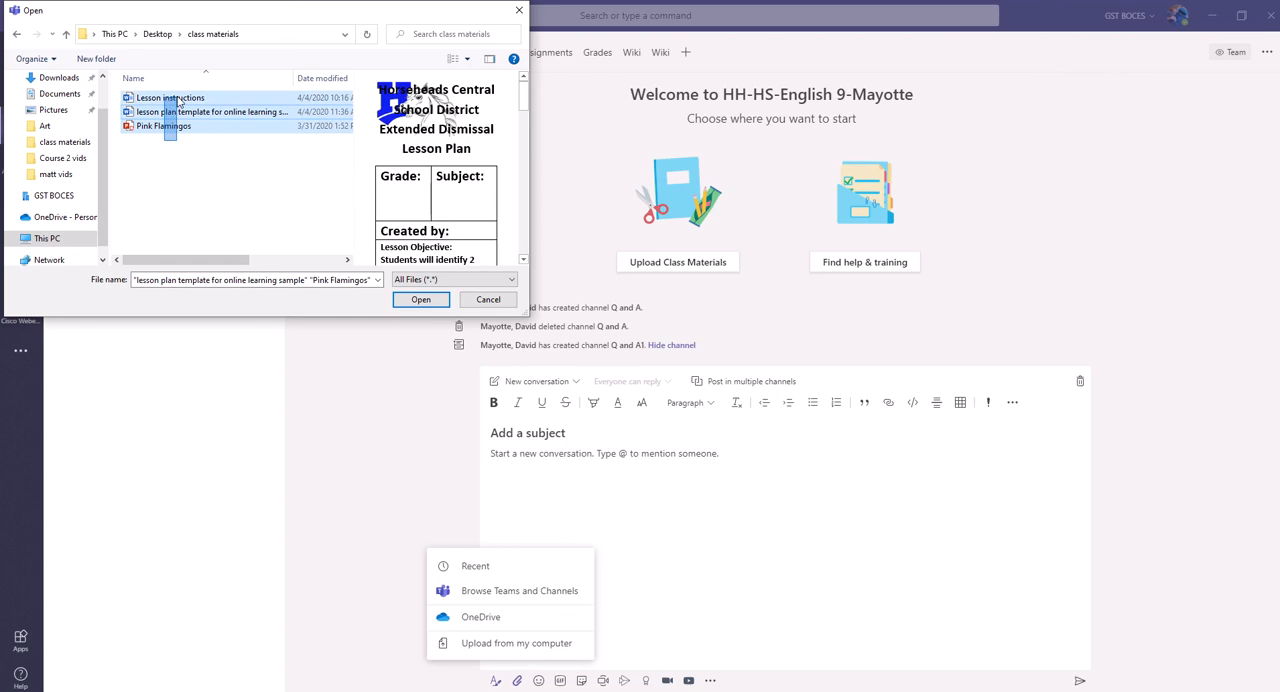
click(409, 300)
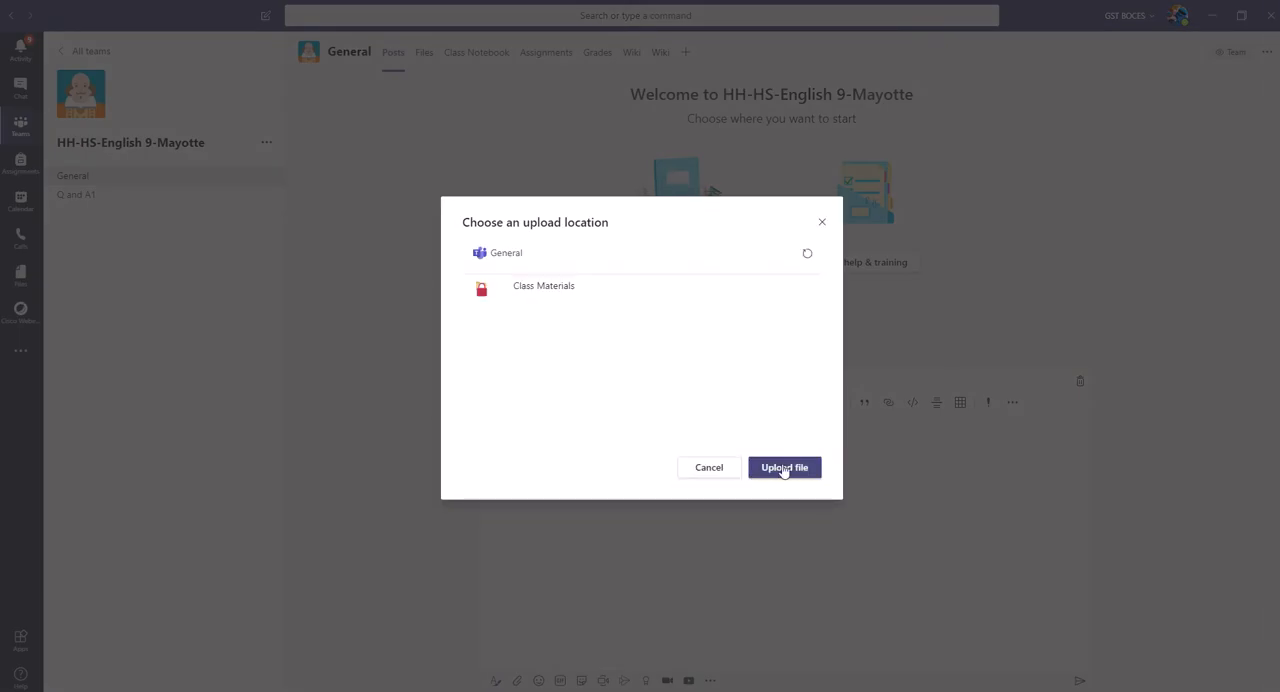
click(785, 468)
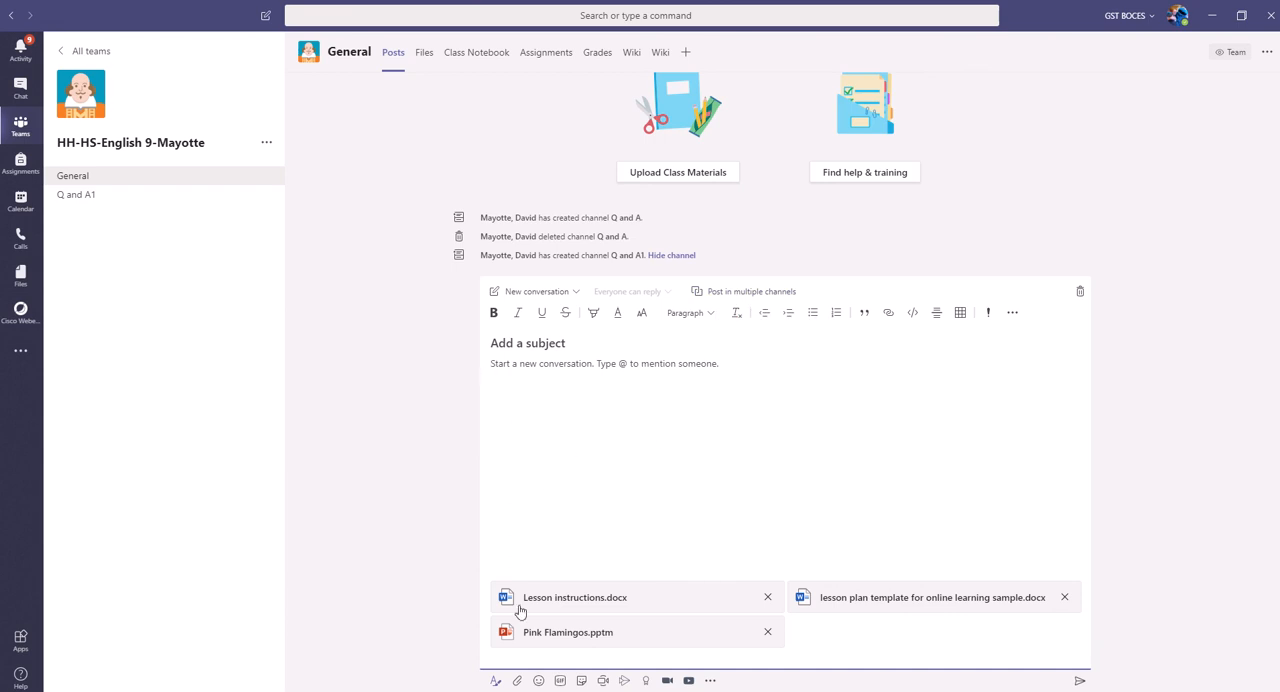
Step: Insert the rolling-with-laughter emoji and the pink "Stay Home" GIF into the message body
click(538, 681)
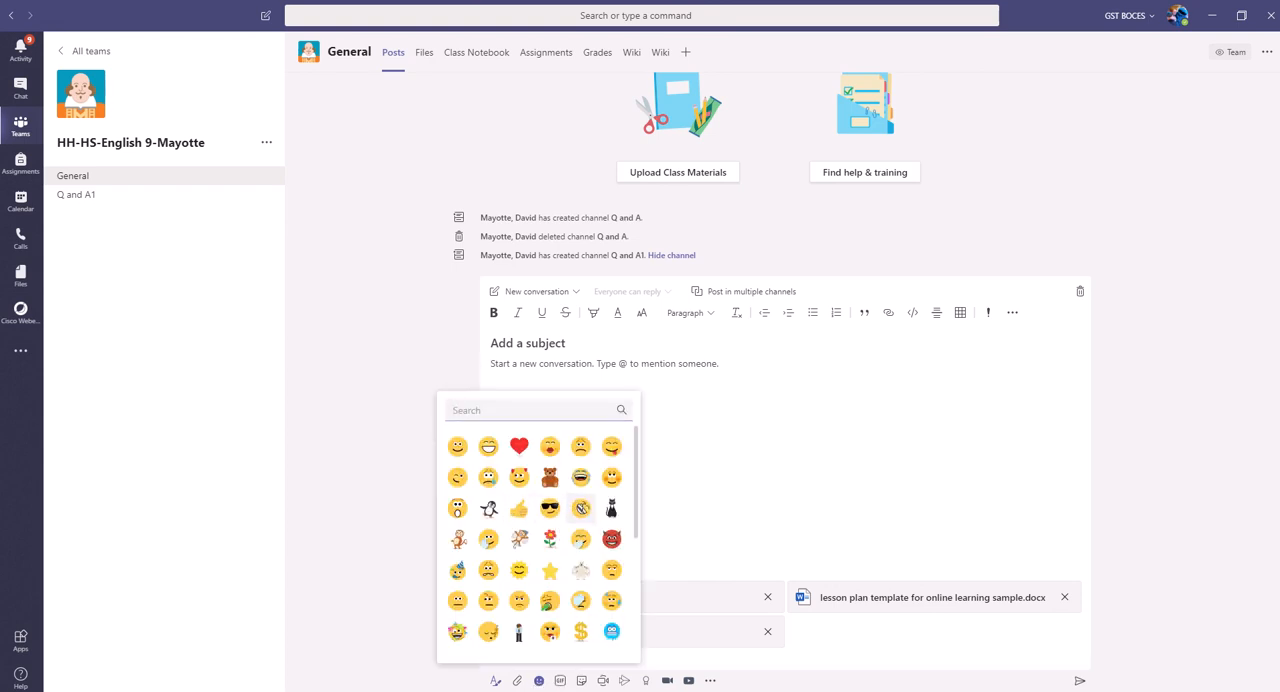
click(580, 508)
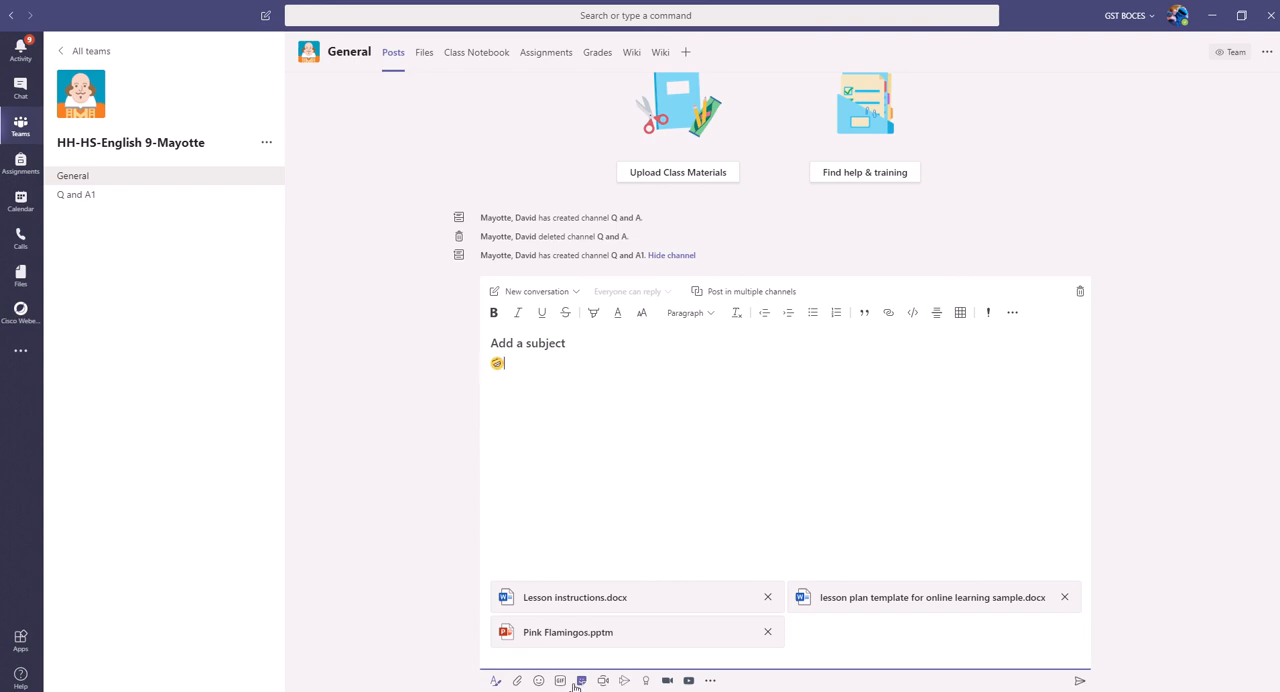
click(560, 681)
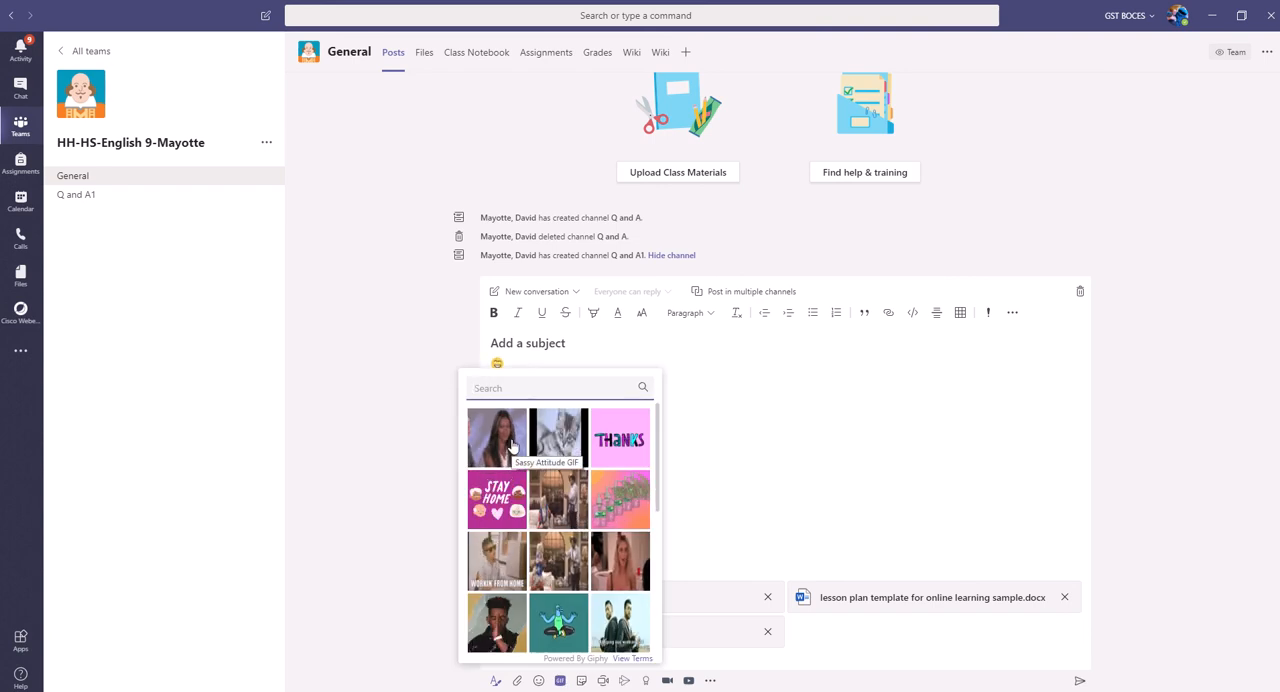
click(505, 500)
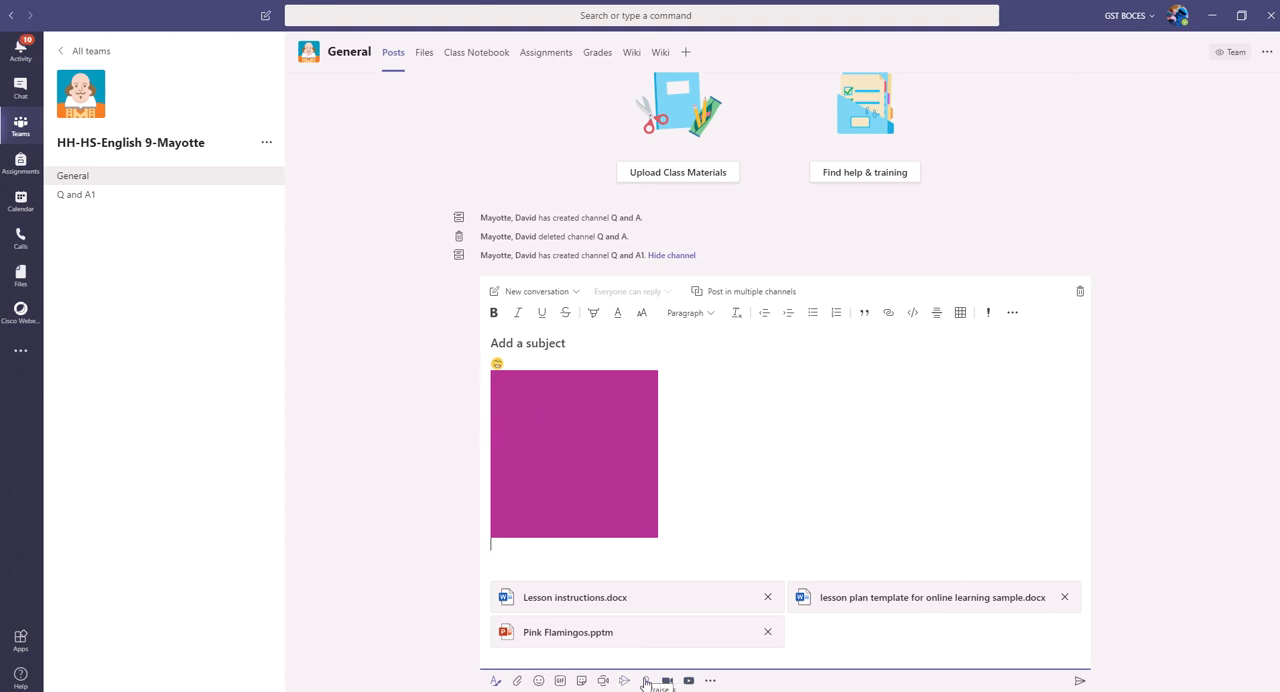
Step: Look over the available Praise badges, then close the selection without choosing one
click(647, 681)
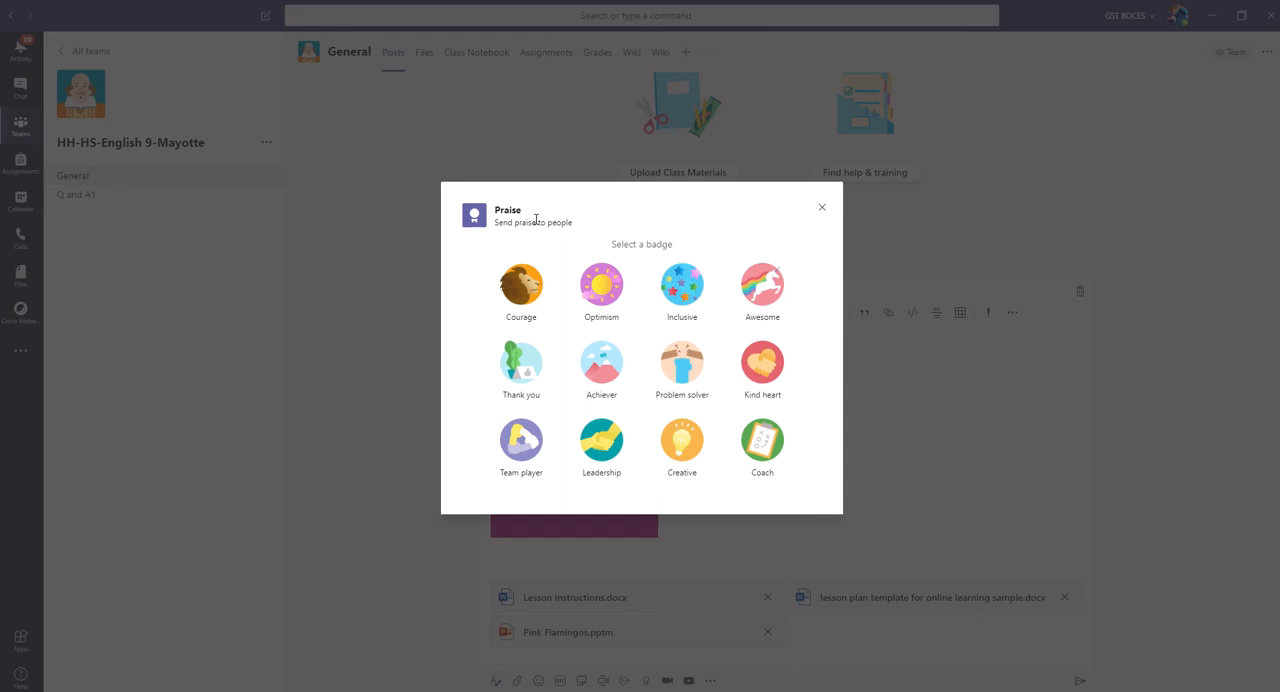
click(822, 208)
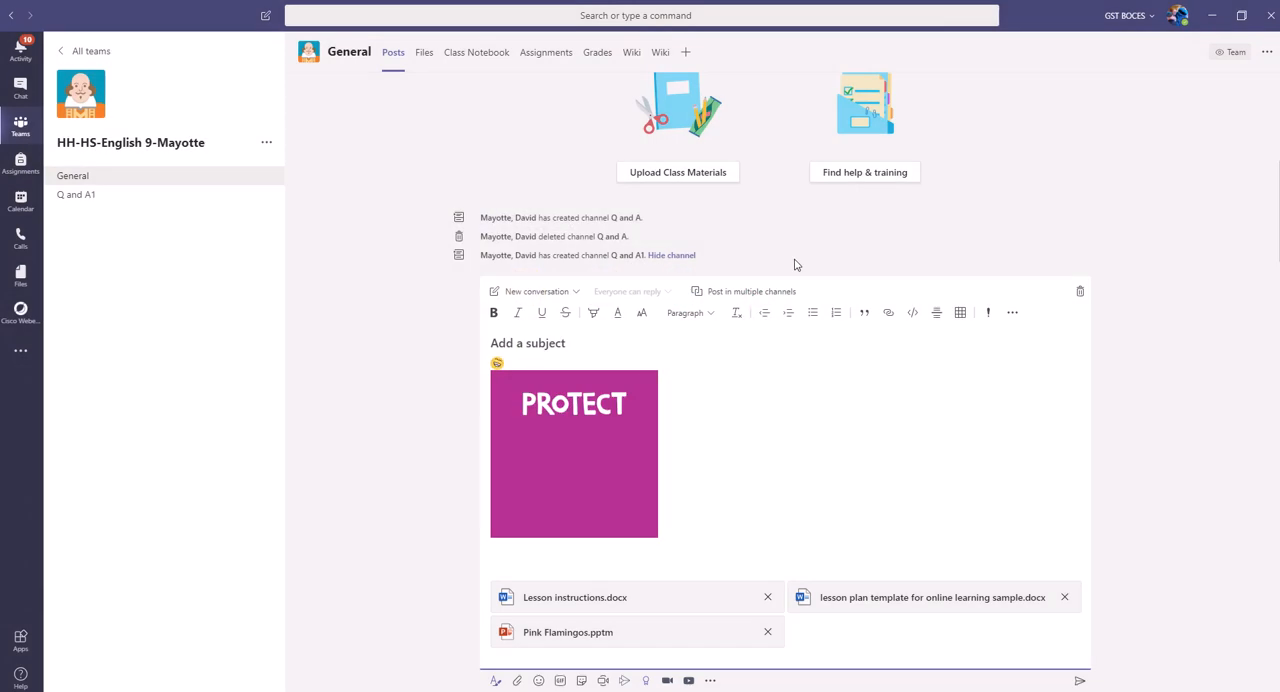